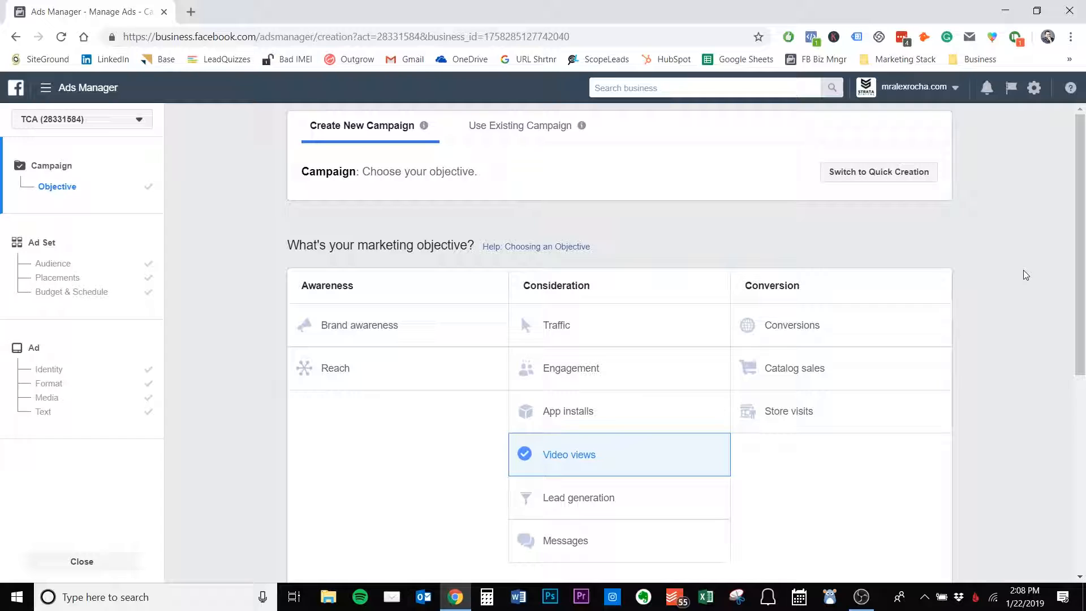
Review the campaign's marketing objectives and the Video views settings, including campaign name, split test and budget optimization
scroll(1010, 265, "down", 1)
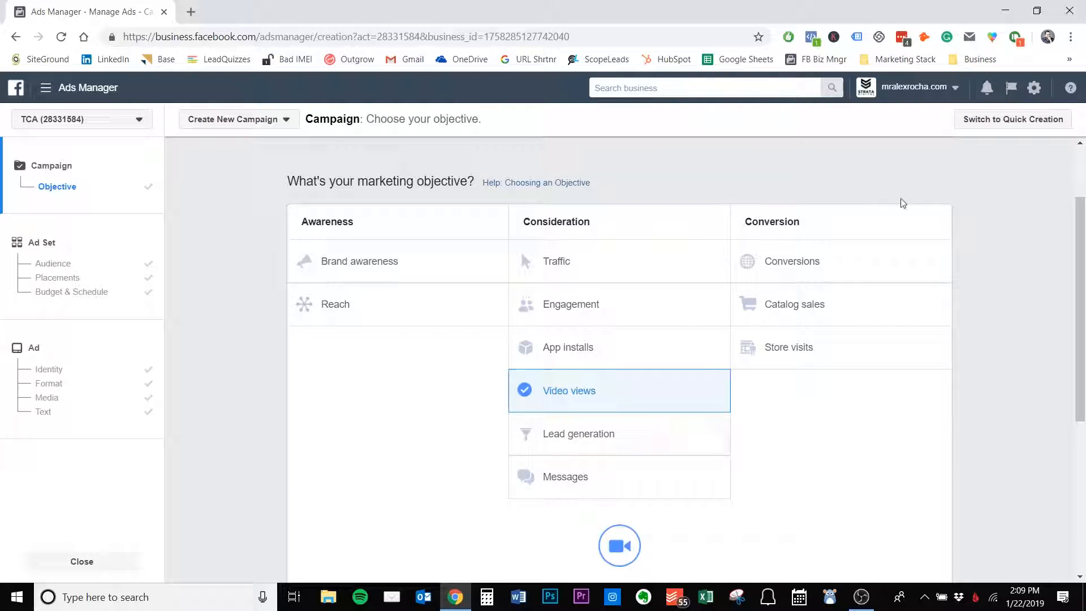
scroll(1055, 273, "down", 2)
scroll(1055, 272, "up", 2)
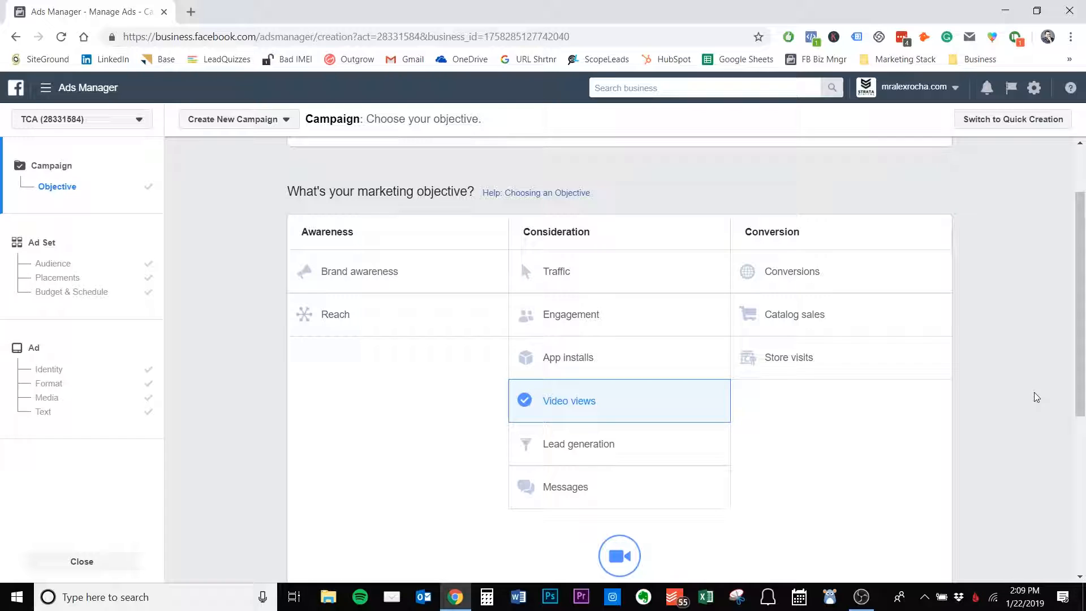
scroll(1036, 397, "down", 1)
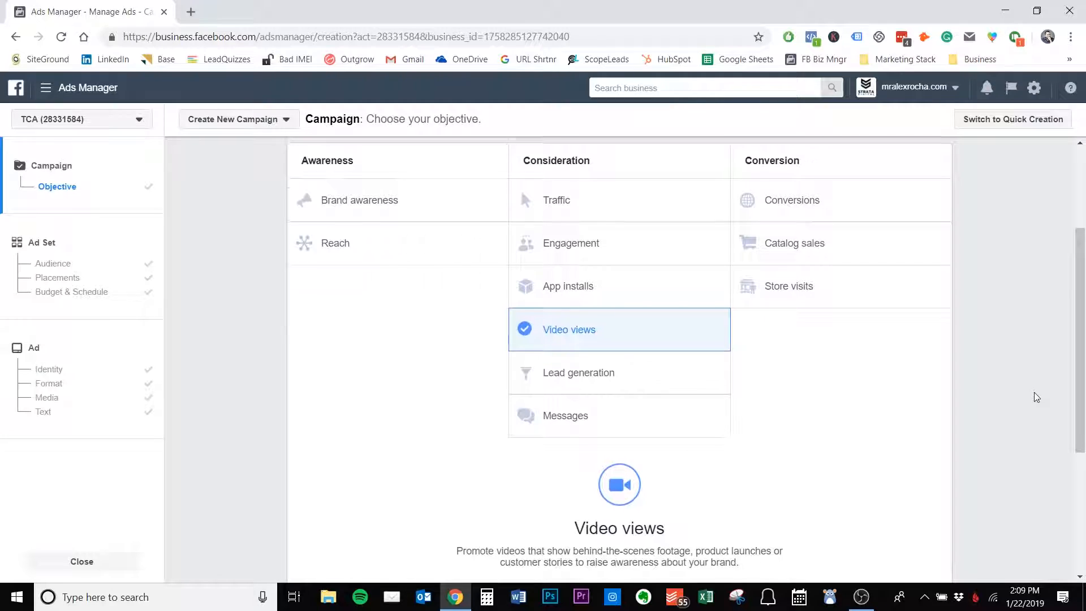
scroll(1034, 391, "down", 1)
scroll(948, 356, "down", 1)
scroll(924, 357, "up", 1)
scroll(843, 333, "down", 2)
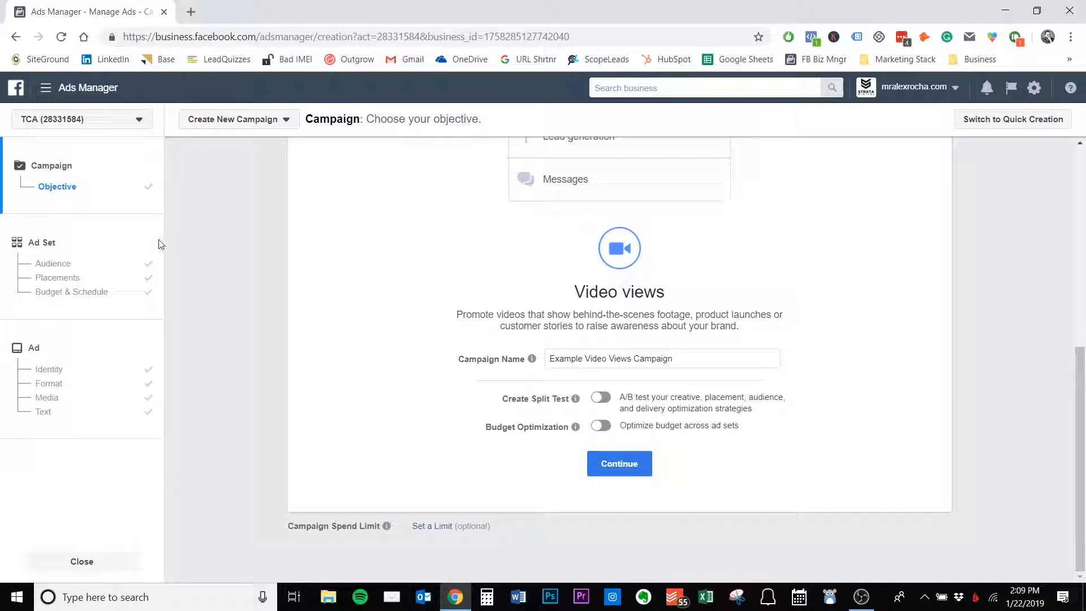
Open the ad set's Audience settings and examine the area, objective, age range and topic parts of the ad set name
left_click(72, 268)
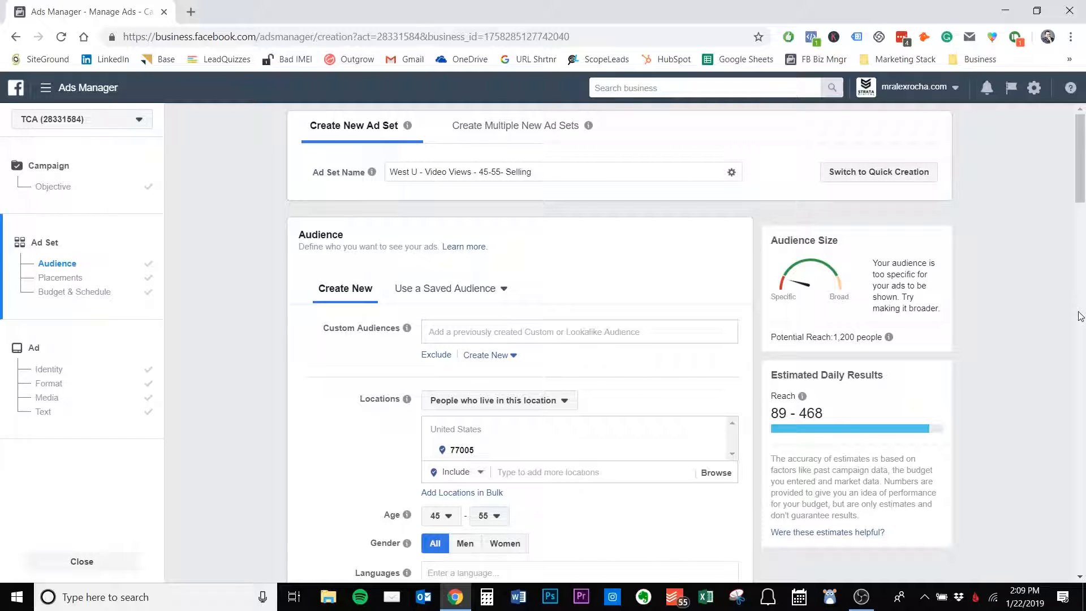
scroll(663, 257, "down", 1)
scroll(664, 257, "up", 1)
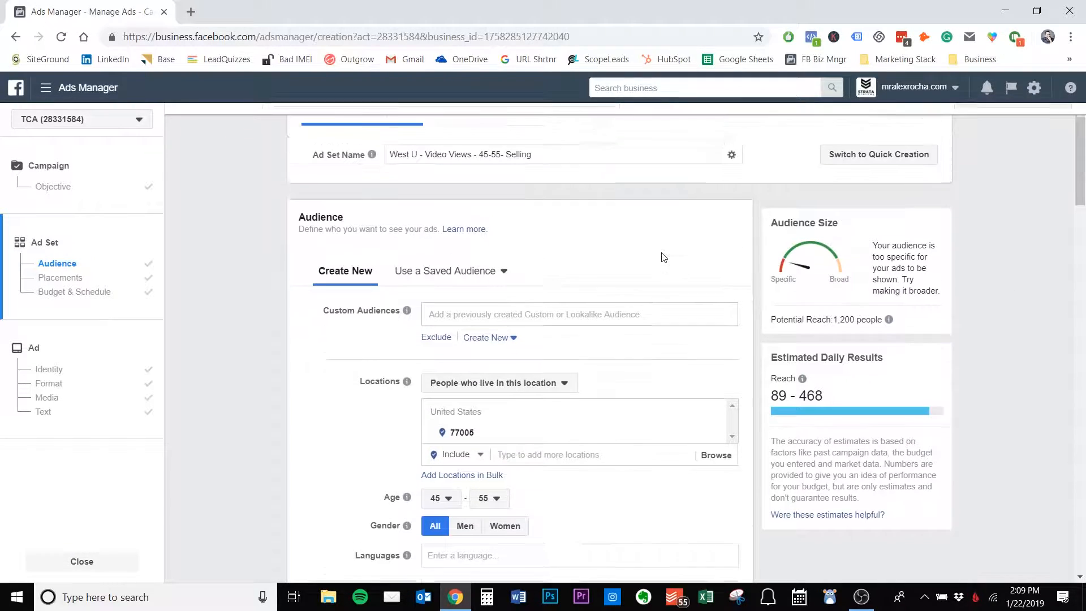
scroll(653, 409, "down", 3)
scroll(989, 429, "up", 3)
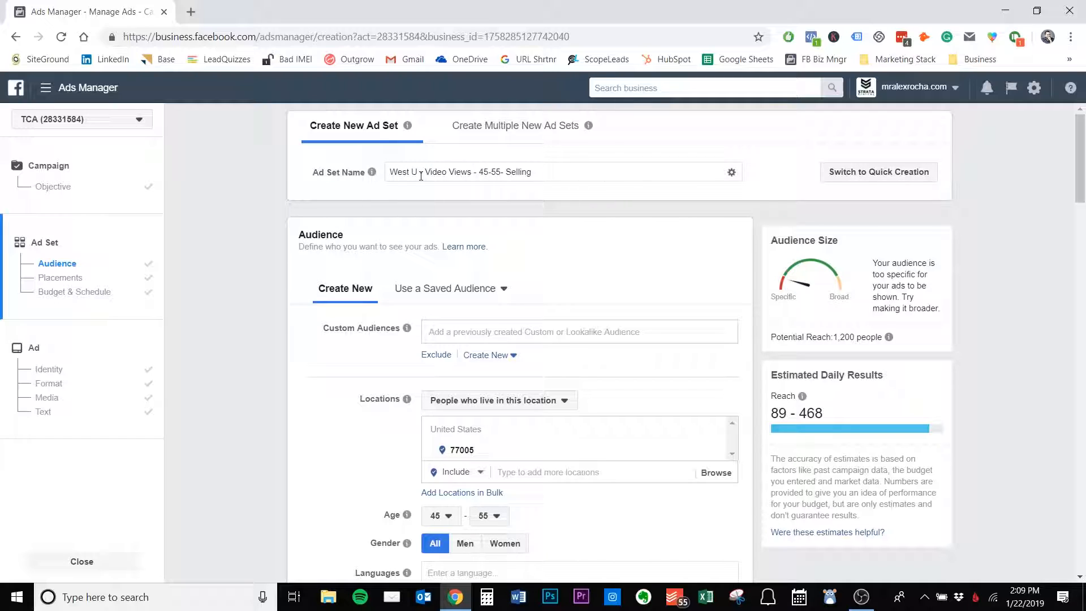
left_click_drag(418, 173, 388, 172)
left_click_drag(472, 171, 431, 171)
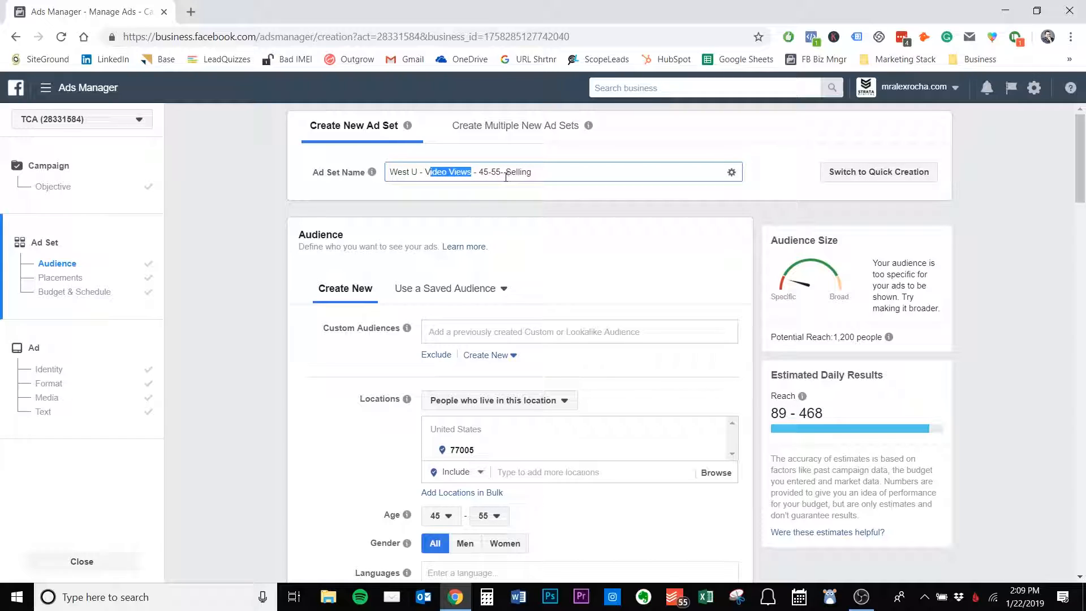
mouse_move(501, 172)
left_mouse_down()
mouse_move(480, 172)
mouse_move(532, 172)
mouse_move(508, 172)
left_mouse_up()
left_click(1042, 261)
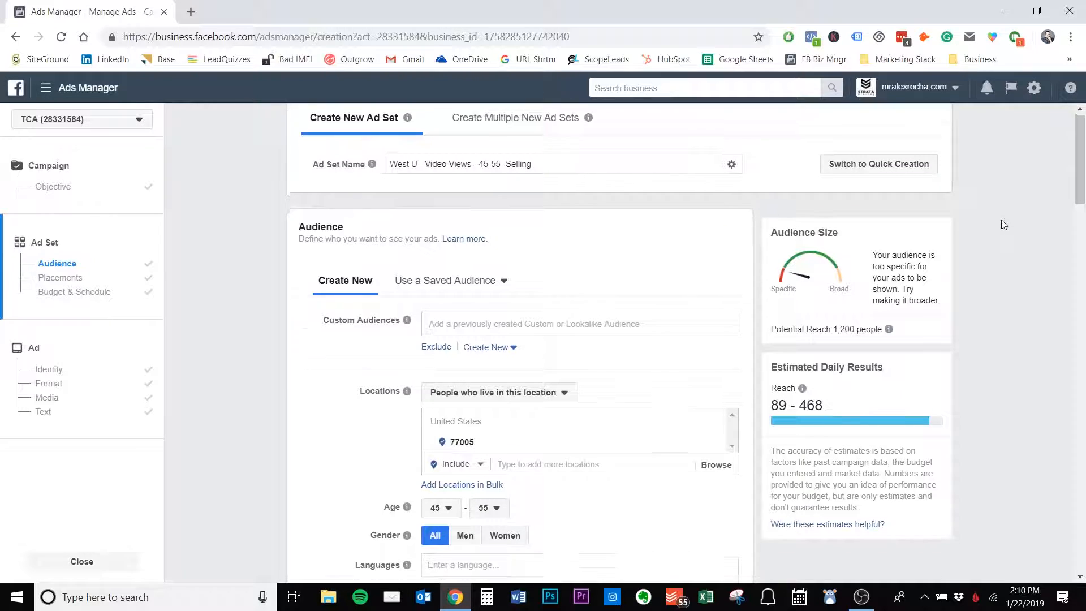
Review the audience's Locations settings, including the location-type options and the map of the targeted ZIP code
scroll(1001, 219, "down", 1)
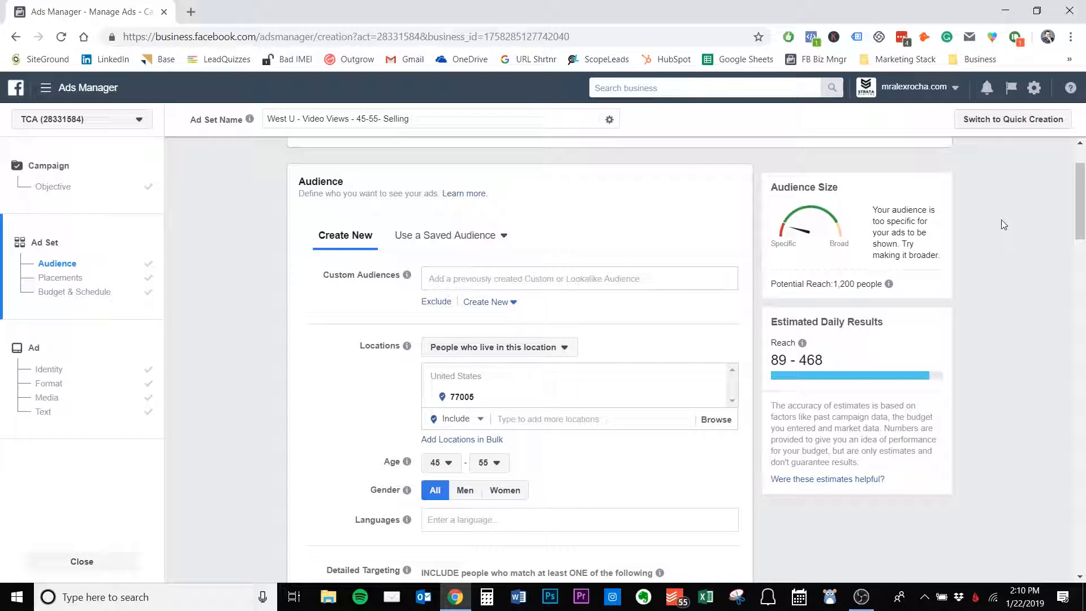
scroll(1001, 220, "down", 1)
scroll(967, 222, "up", 1)
scroll(1006, 309, "down", 1)
scroll(1009, 313, "down", 1)
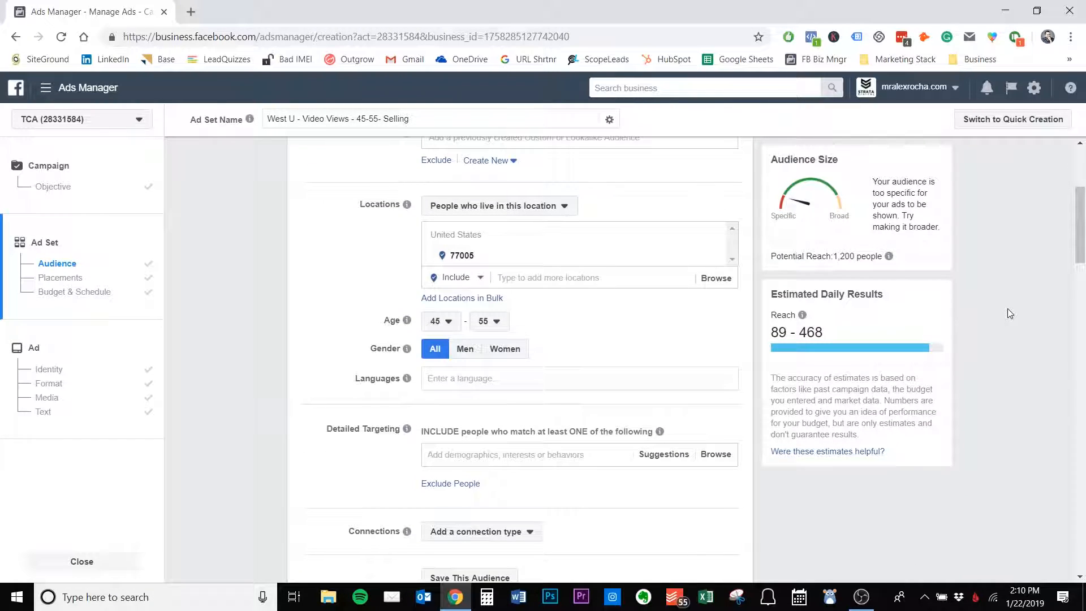
left_click(562, 207)
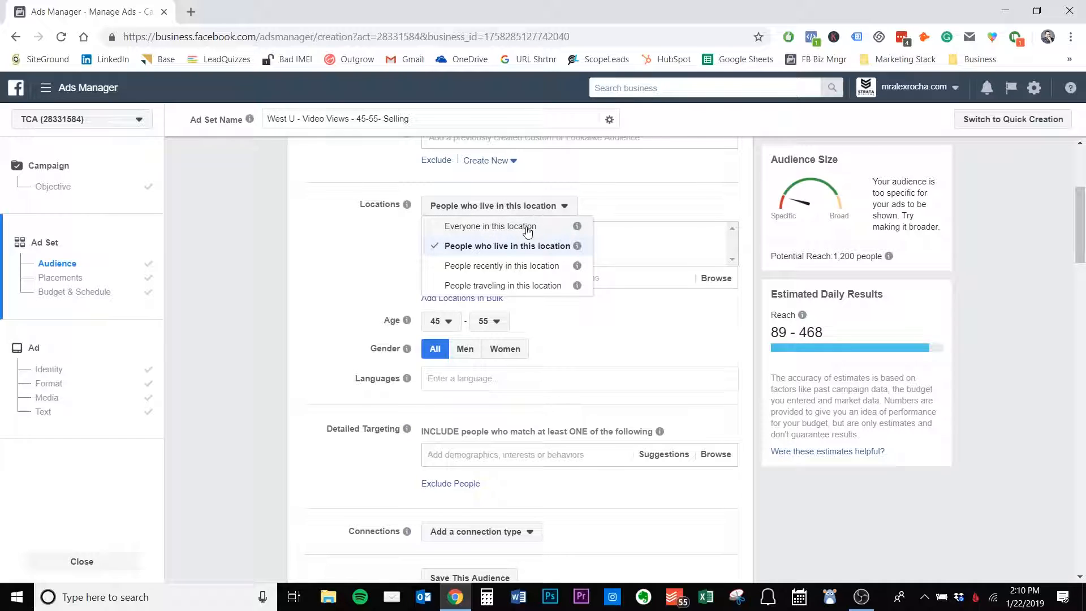
left_click(328, 243)
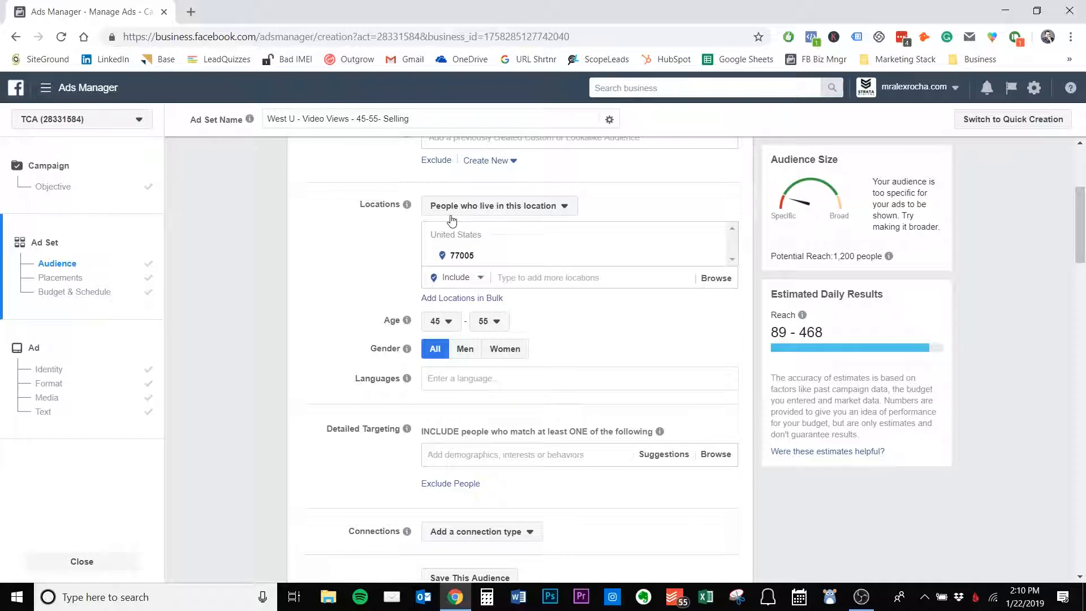
left_click(694, 258)
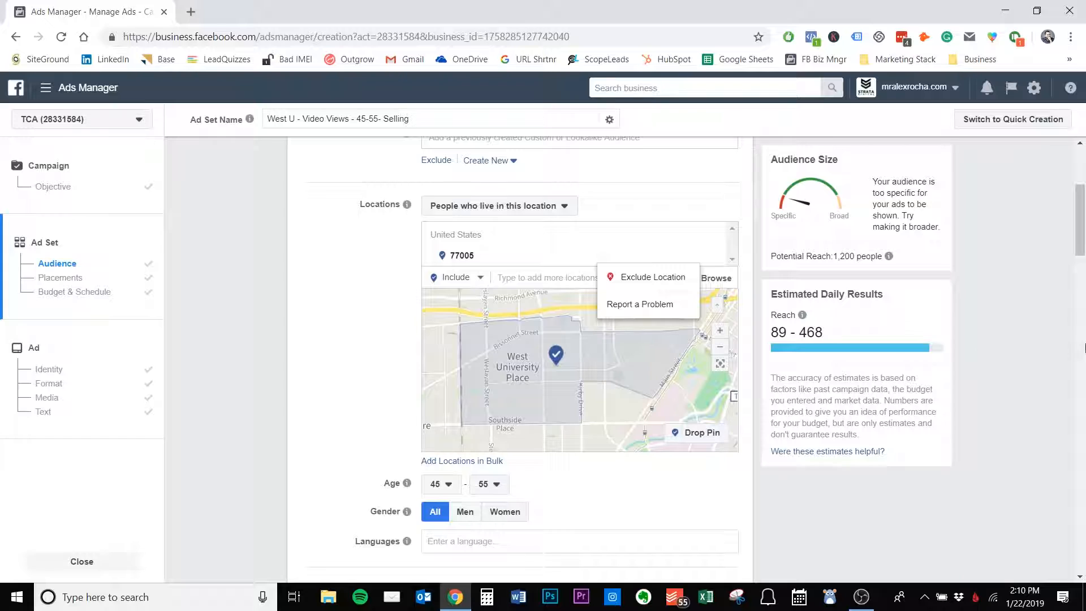
left_click(989, 290)
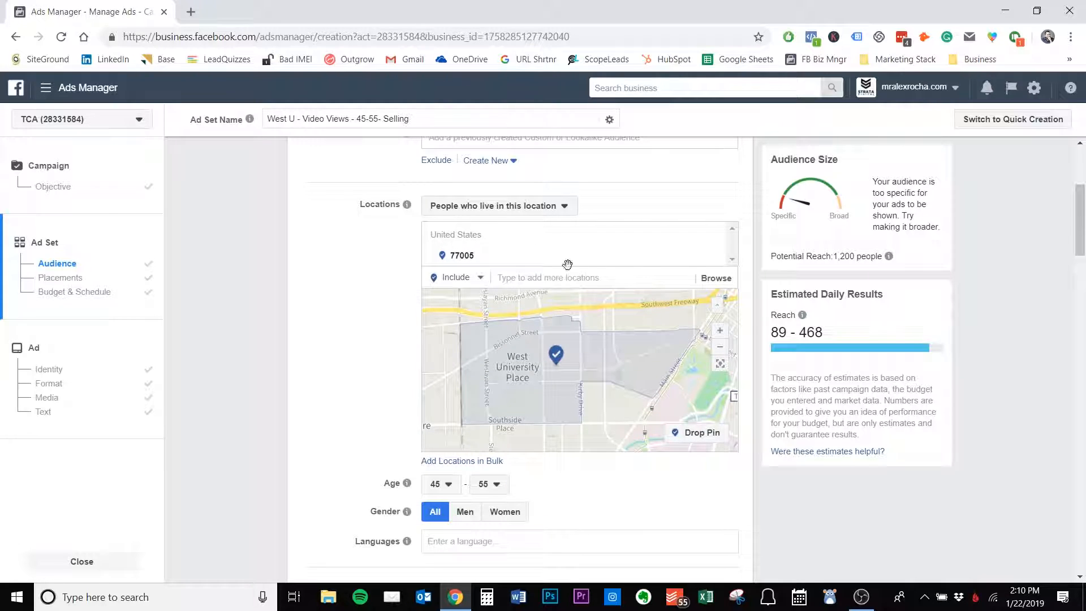
Examine the audience's Age, Gender, Languages and Detailed Targeting settings
scroll(1038, 364, "down", 4)
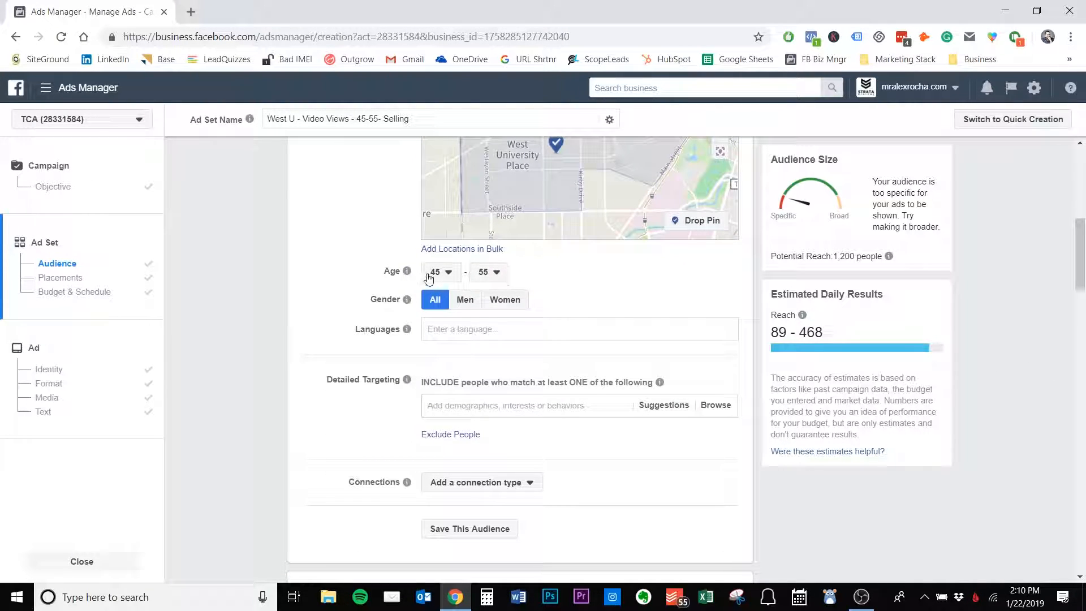
mouse_move(407, 277)
scroll(1055, 353, "down", 1)
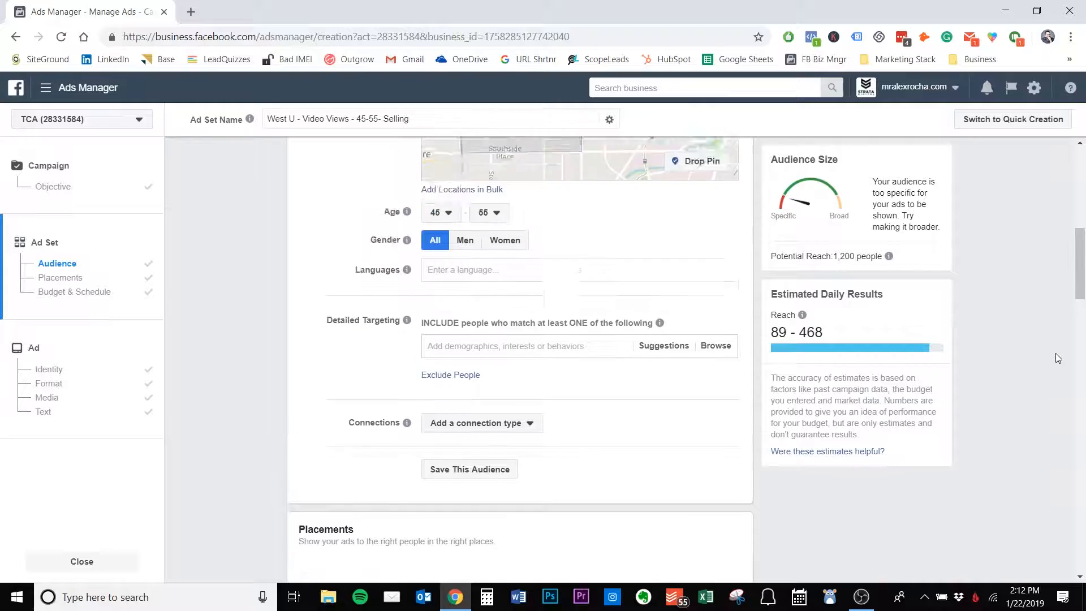
Examine the Audience Size gauge and Potential Reach estimate alongside the location and age targeting
scroll(1055, 353, "up", 4)
scroll(1055, 353, "down", 1)
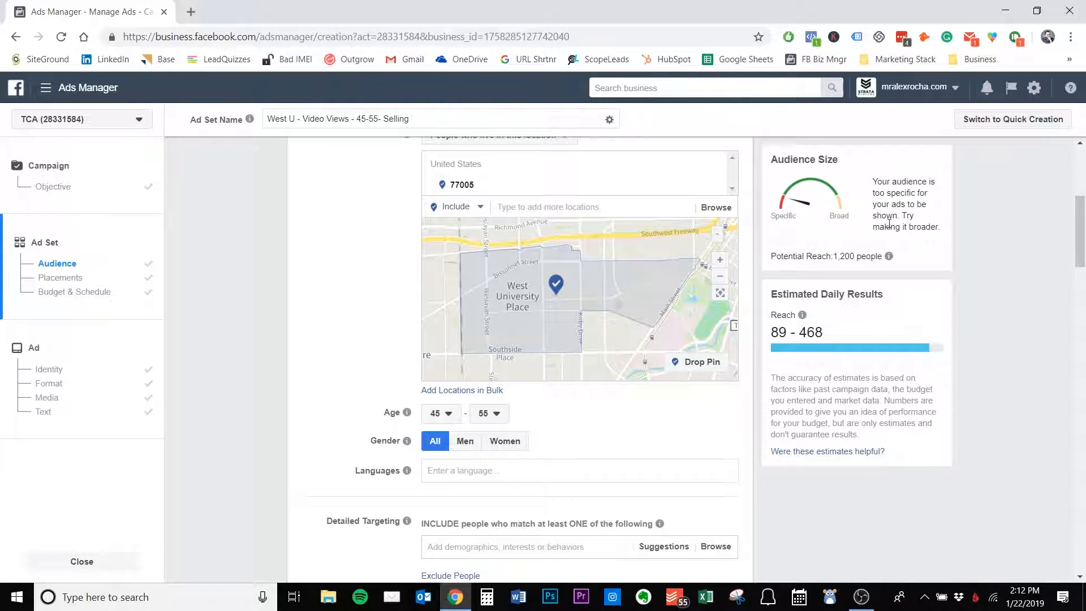
mouse_move(888, 256)
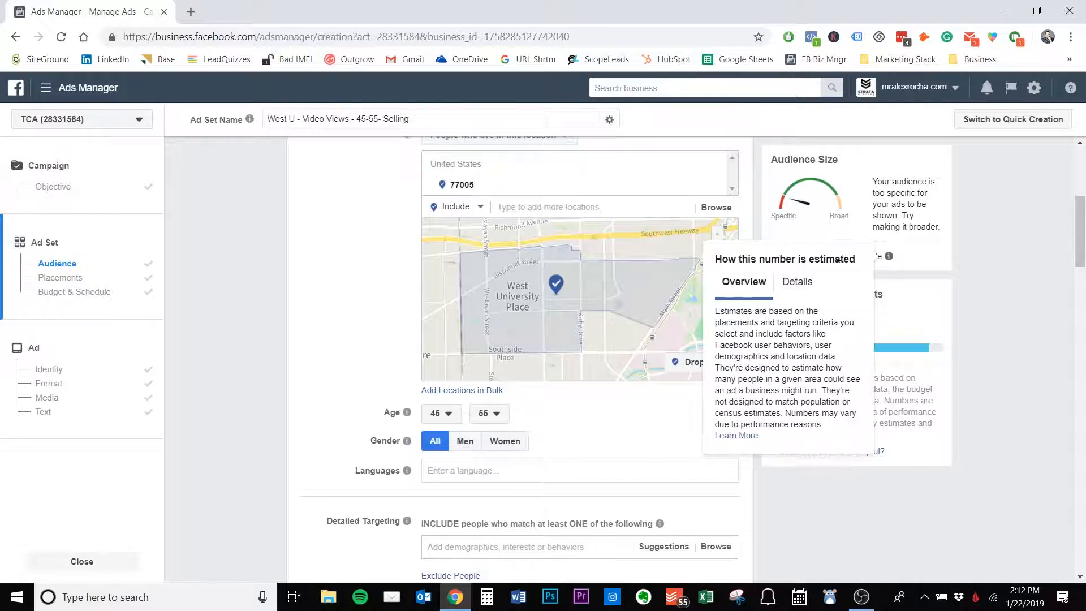
left_click_drag(831, 256, 855, 257)
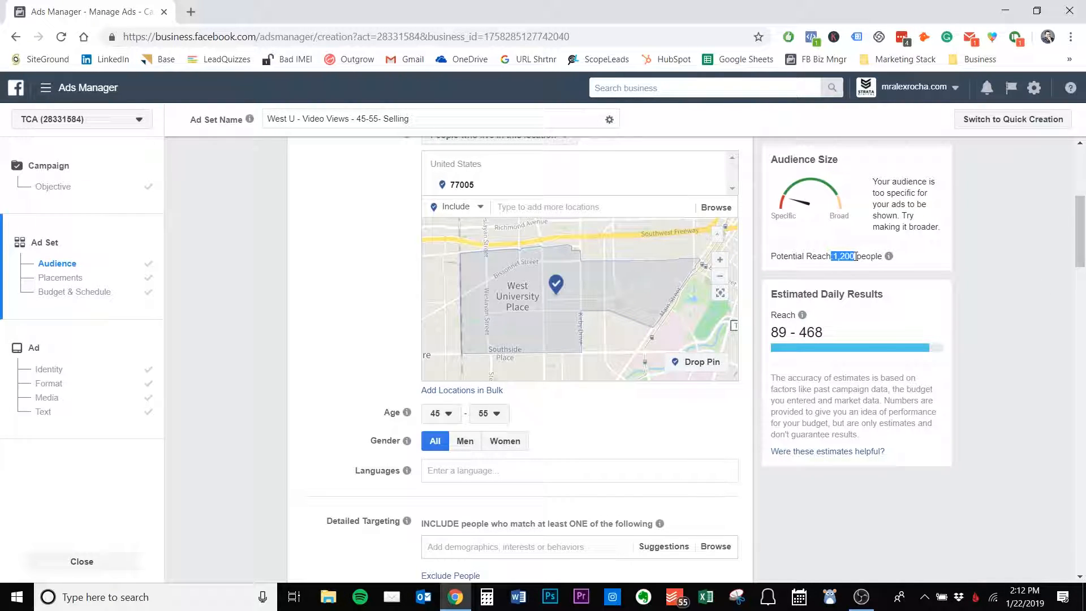
left_click(1029, 236)
scroll(969, 264, "down", 1)
scroll(969, 263, "up", 1)
scroll(1011, 313, "up", 1)
scroll(1011, 314, "down", 1)
scroll(1011, 314, "down", 1)
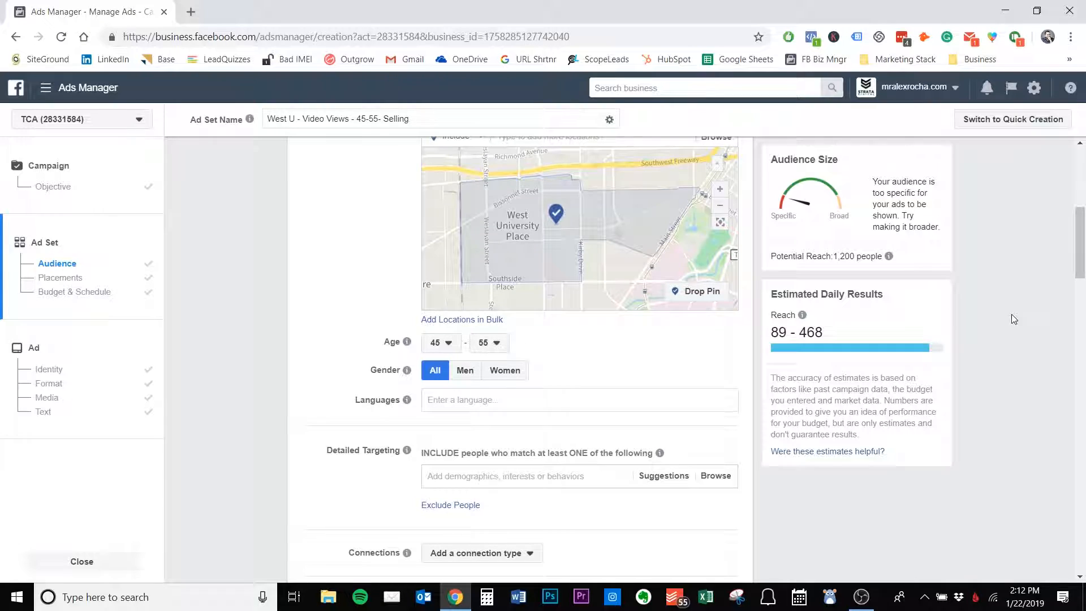
scroll(1012, 315, "up", 1)
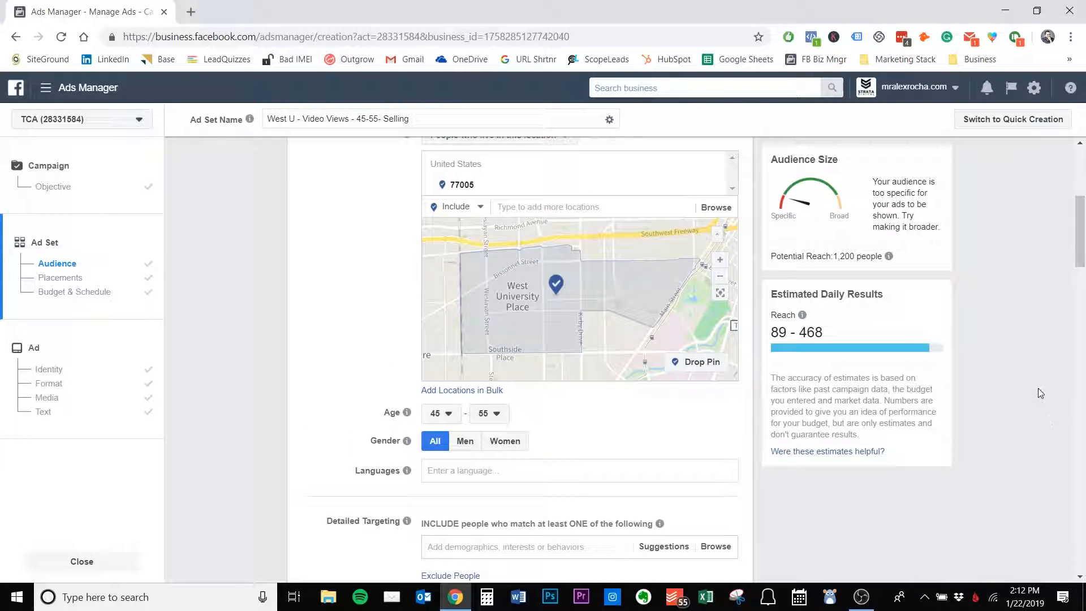
scroll(1037, 387, "down", 1)
scroll(1035, 373, "up", 2)
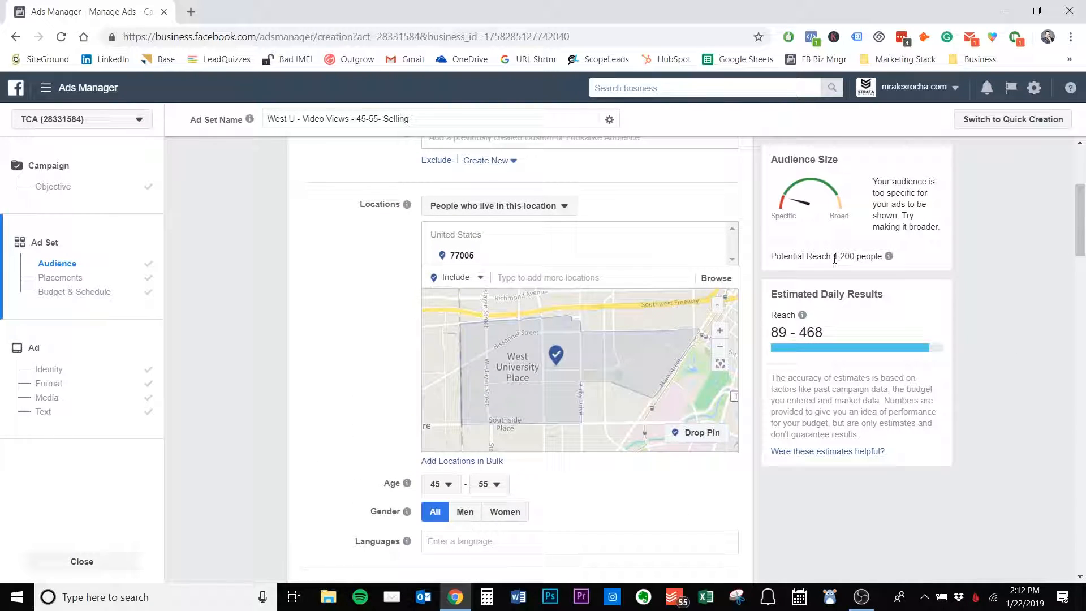
left_click_drag(833, 258, 854, 255)
left_click(1038, 252)
scroll(1040, 252, "down", 2)
scroll(1039, 251, "up", 1)
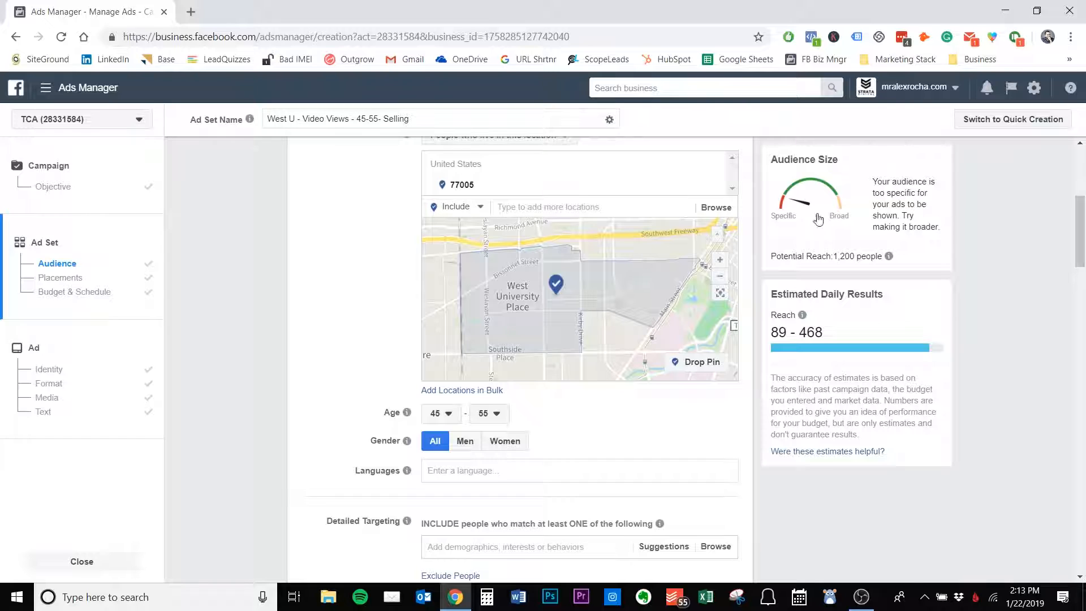
Go to the ad set's Placements section and check the available Device Types options under Edit Placements
mouse_move(708, 193)
scroll(972, 322, "down", 6)
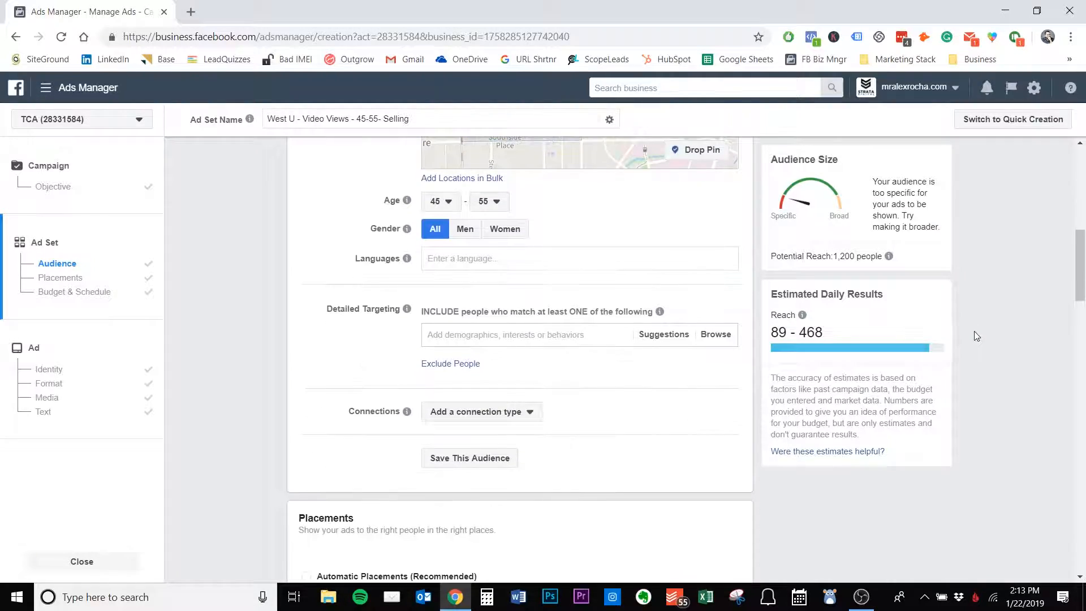
scroll(973, 336, "down", 4)
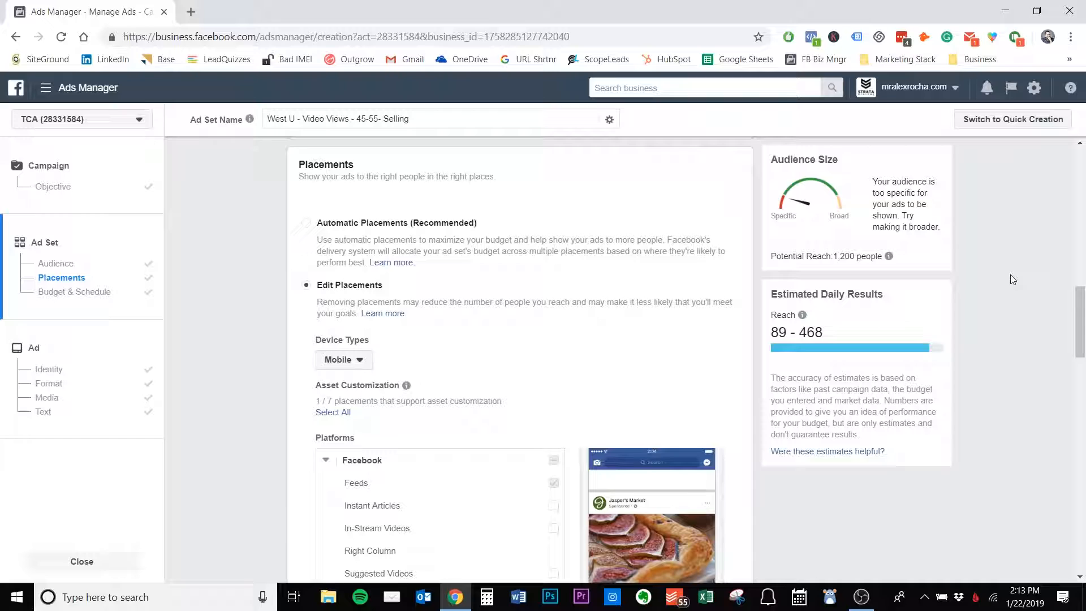
scroll(1012, 279, "down", 1)
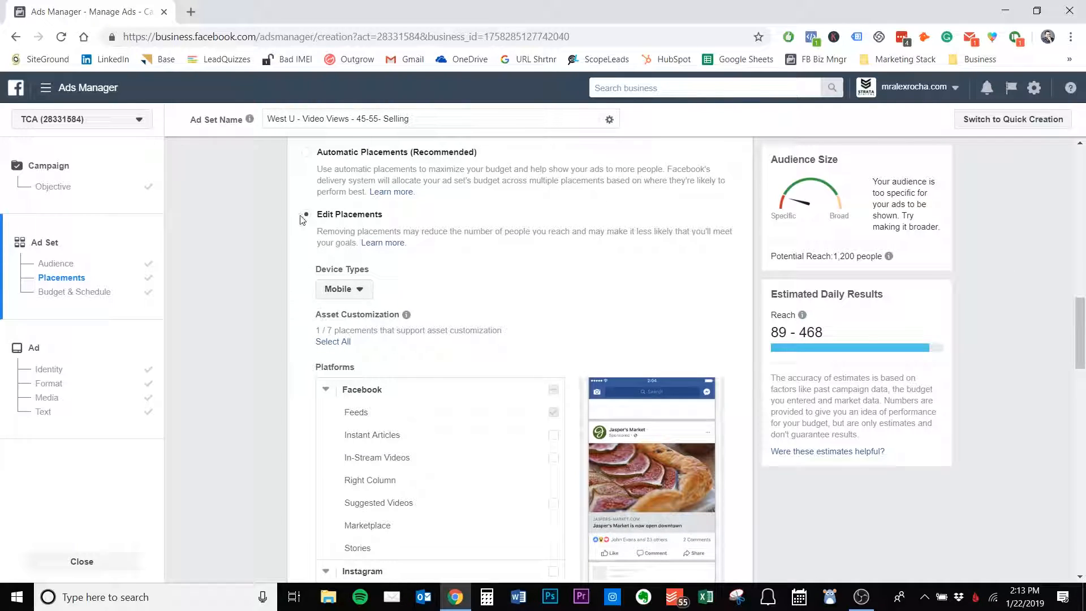
scroll(525, 242, "down", 1)
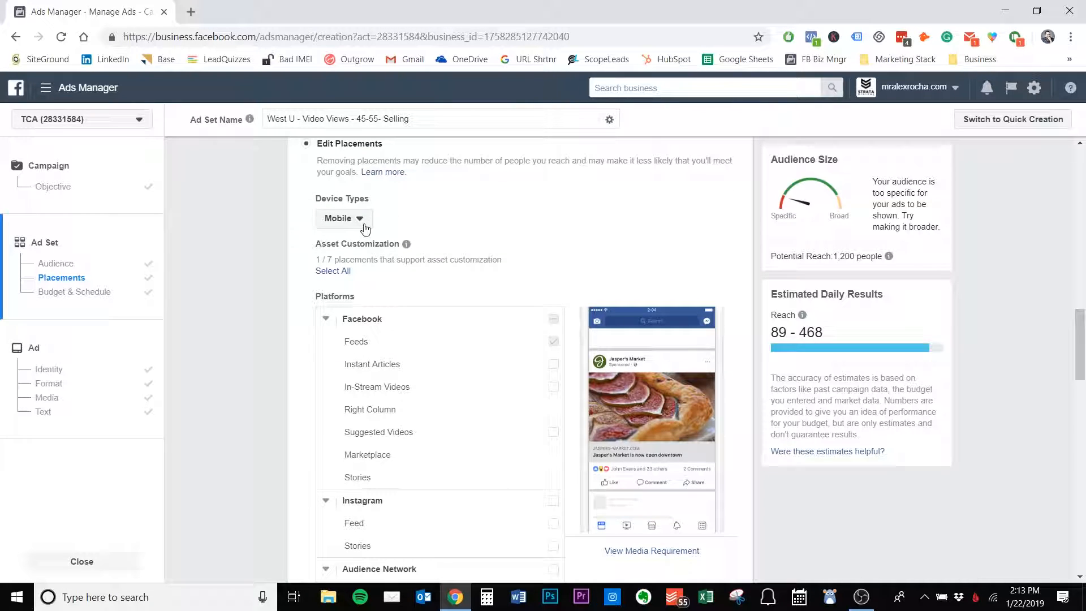
left_click(363, 219)
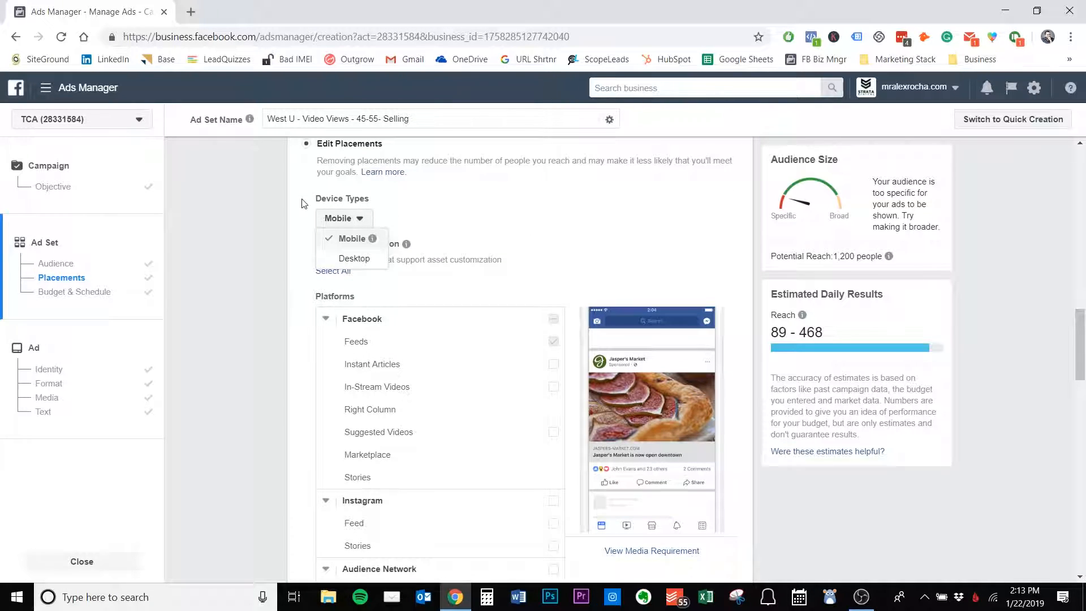
left_click(419, 245)
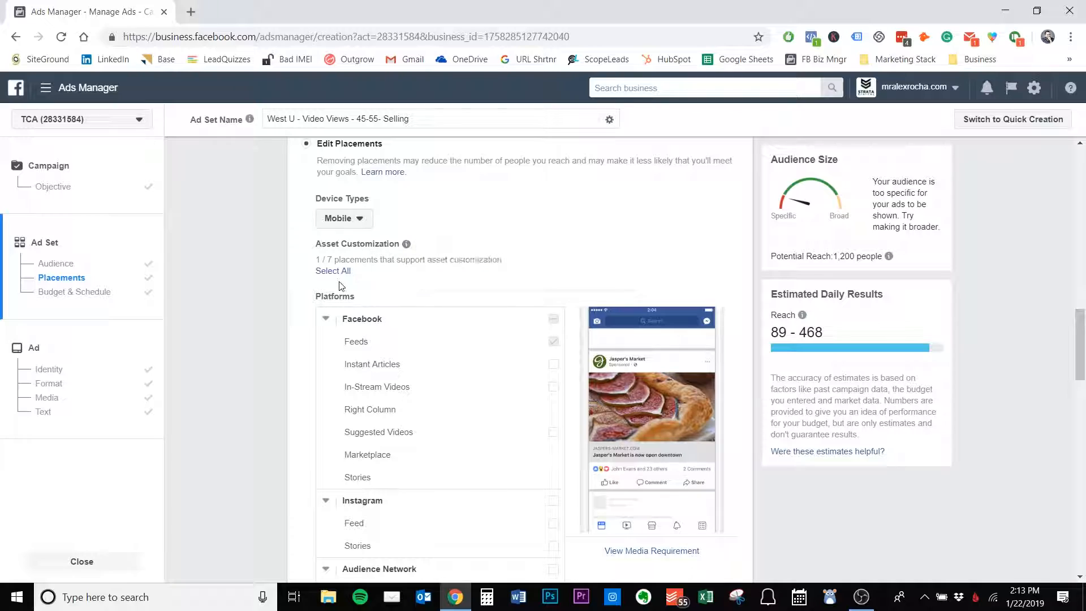
left_click(368, 224)
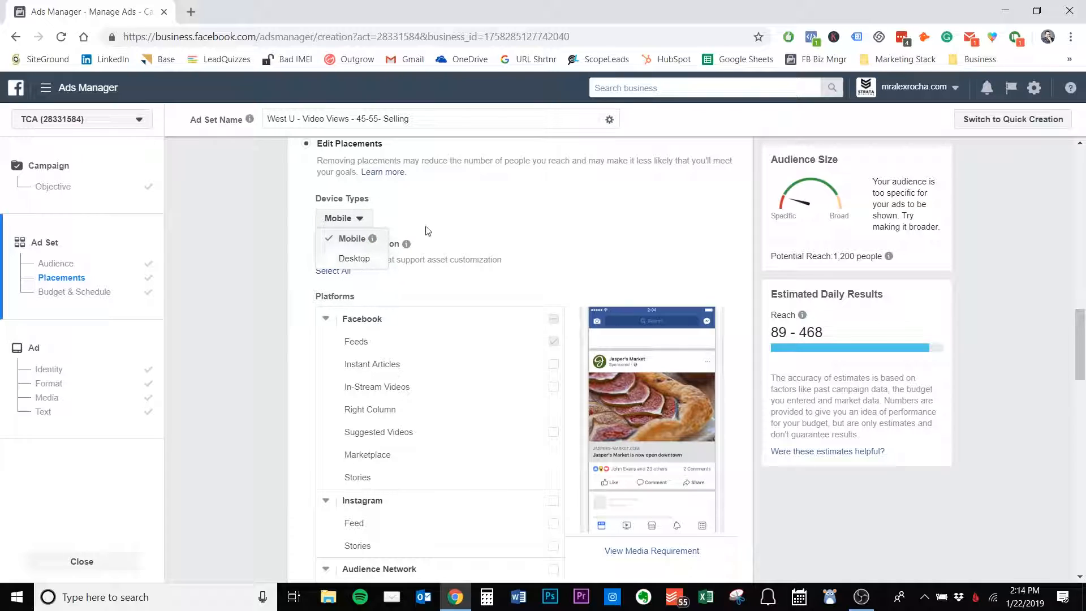
left_click(432, 214)
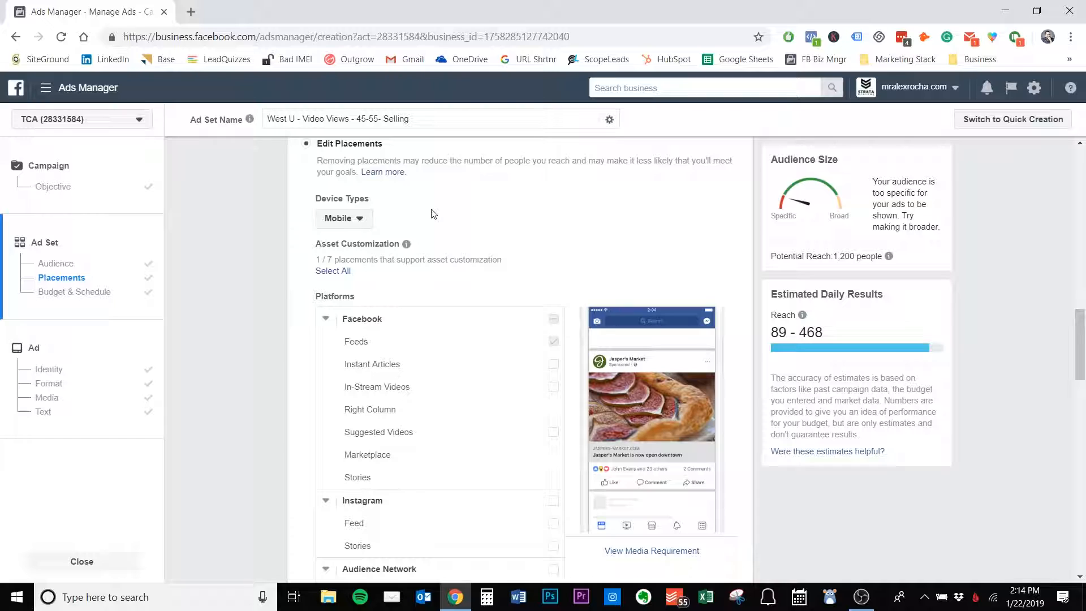
Review the placement platforms list for Facebook, Instagram, Audience Network and Messenger
scroll(588, 255, "down", 3)
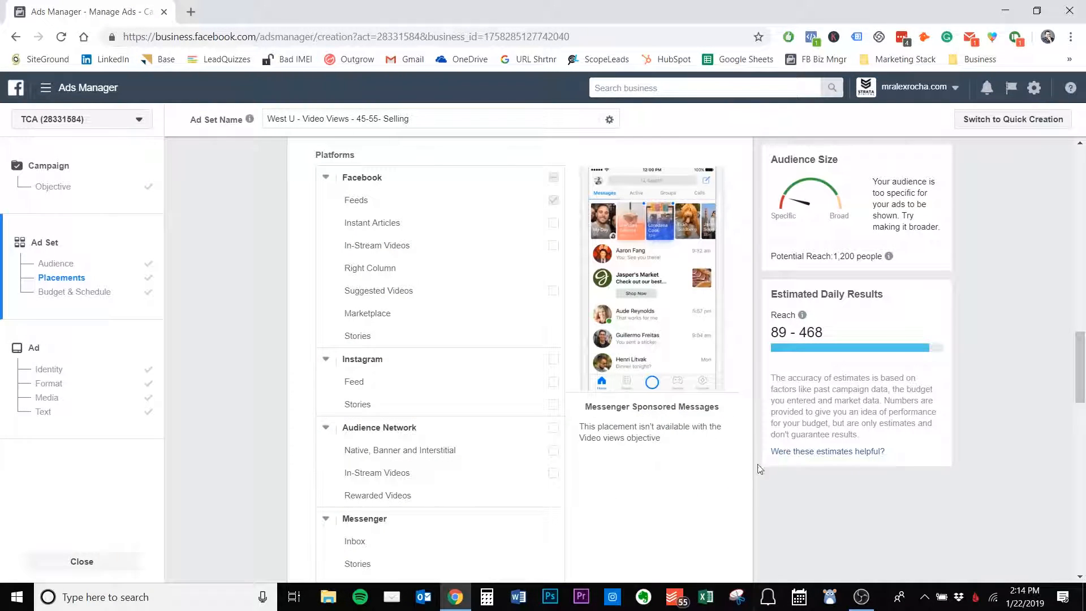
scroll(759, 464, "up", 2)
scroll(758, 464, "down", 3)
scroll(538, 432, "up", 3)
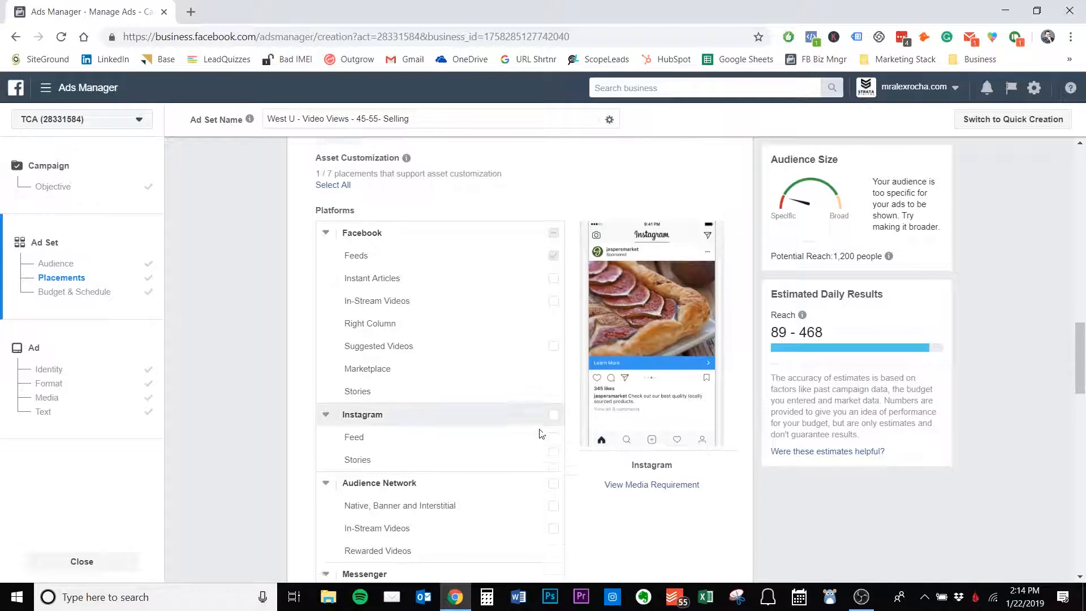
scroll(540, 340, "down", 1)
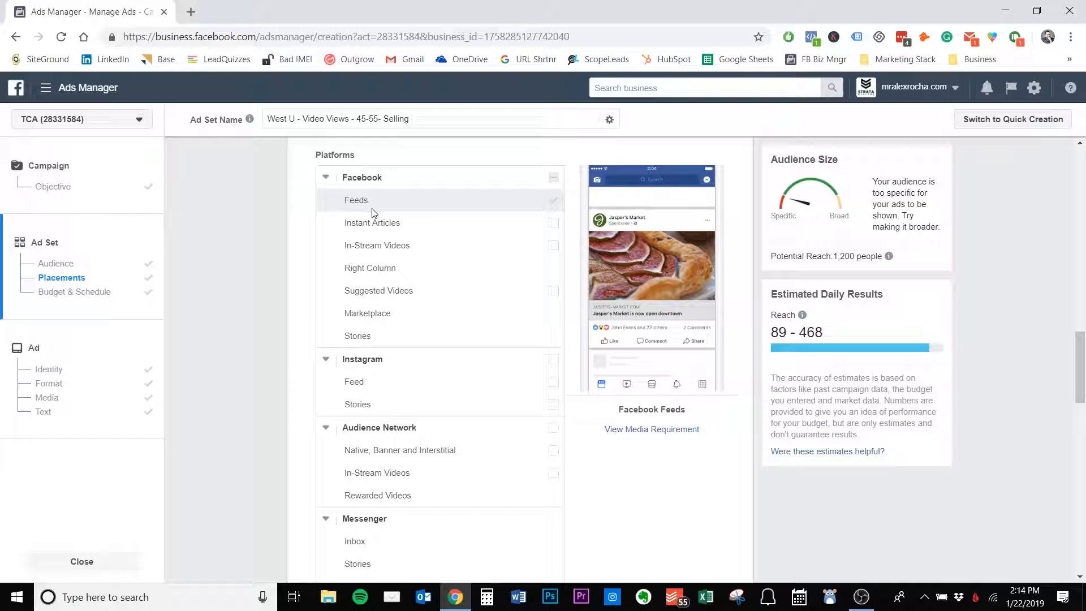
Review the remaining placement platforms and the Specific Mobile Devices & Operating Systems options
scroll(260, 303, "down", 1)
scroll(260, 303, "up", 1)
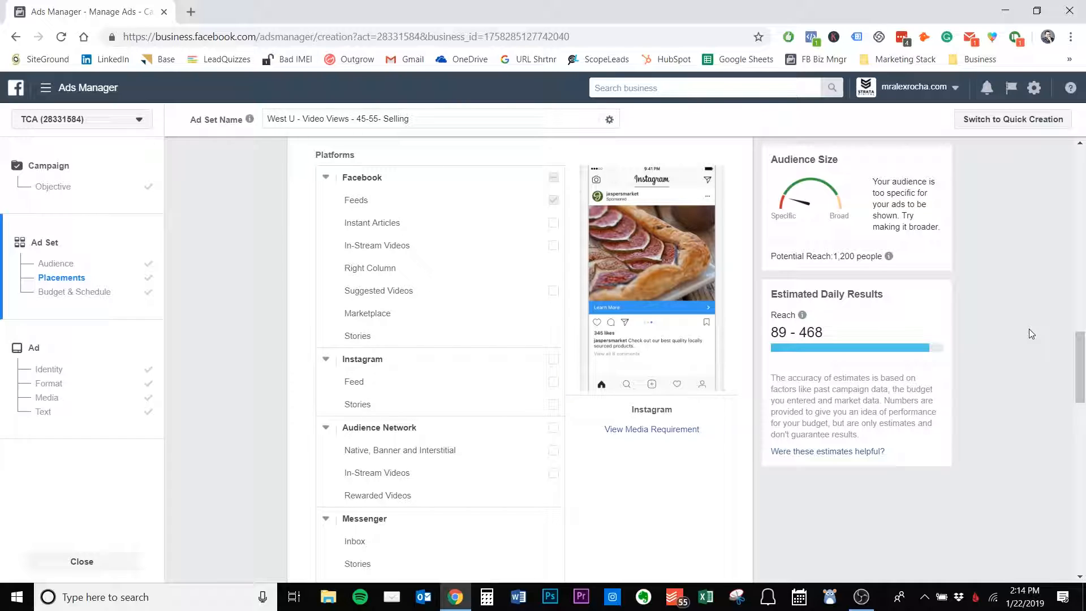
scroll(1029, 327, "down", 4)
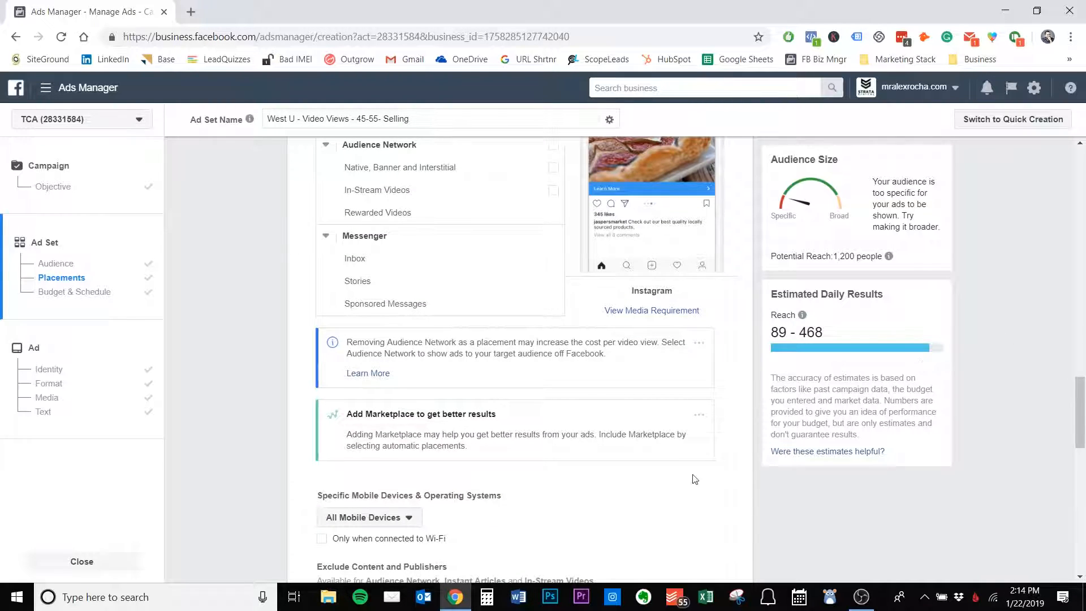
scroll(654, 461, "down", 5)
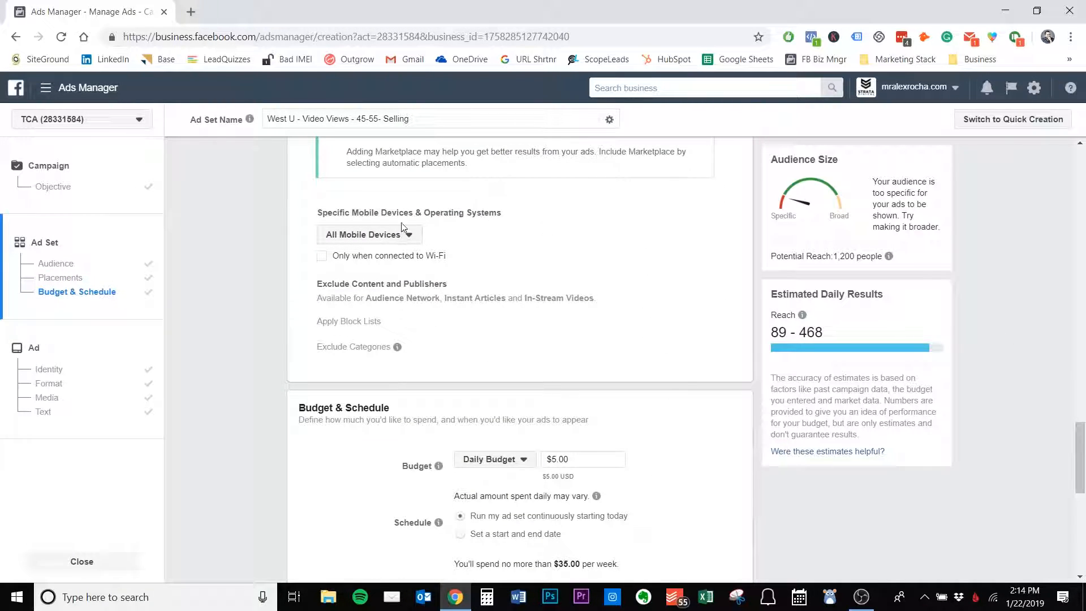
Examine the ad set's daily budget amount and schedule options in the Budget & Schedule section
scroll(488, 264, "down", 3)
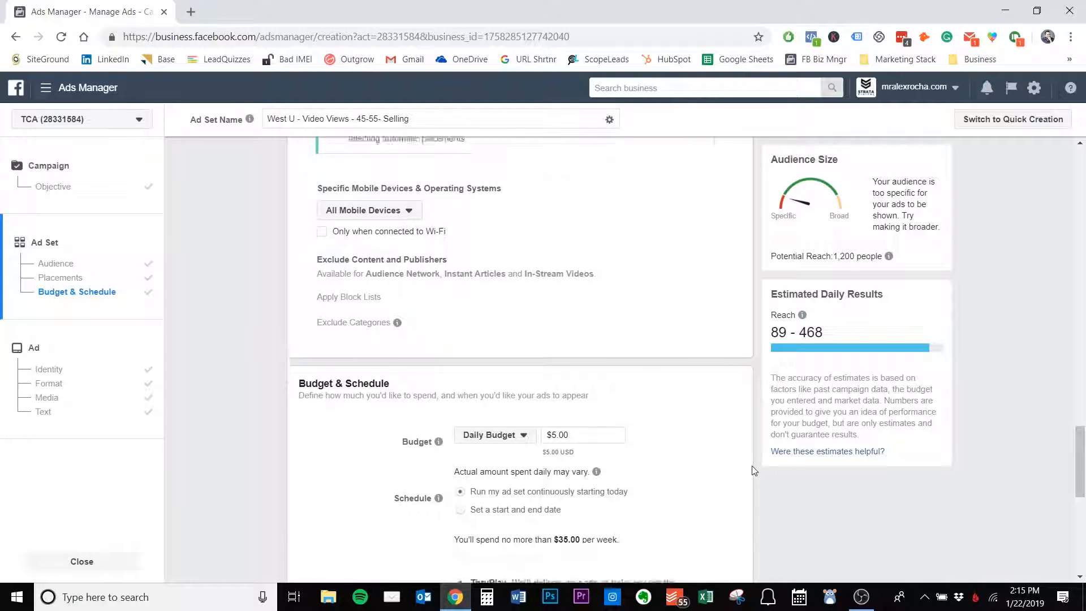
scroll(634, 366, "down", 3)
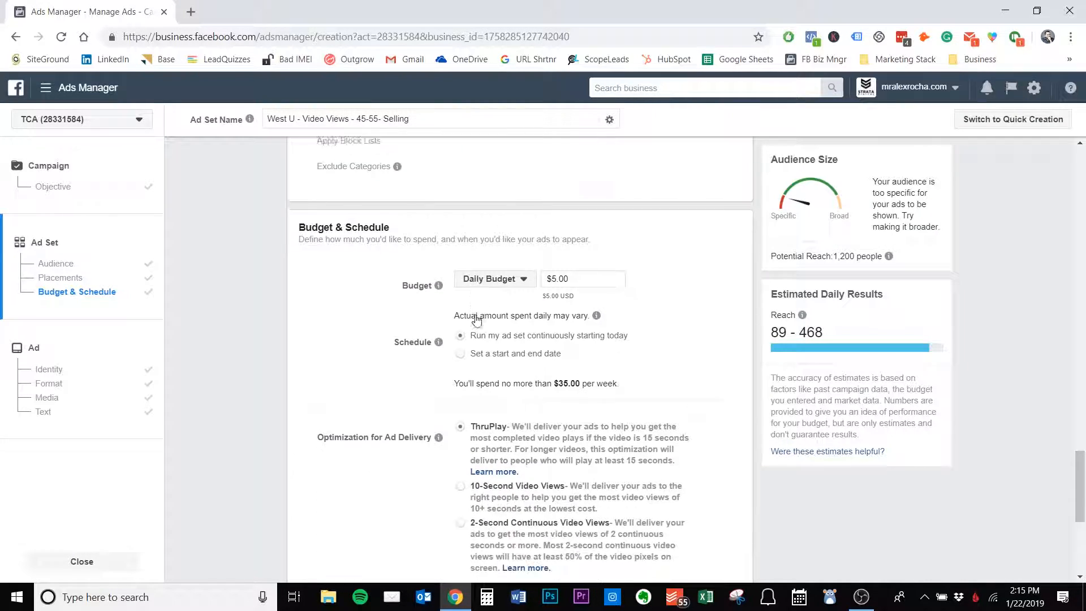
scroll(306, 198, "up", 1)
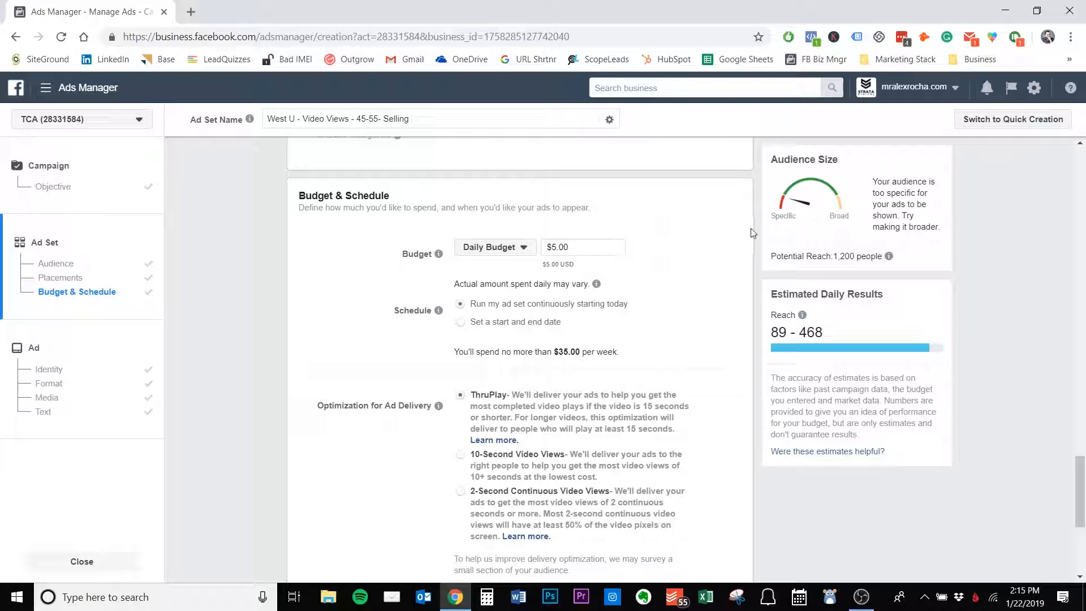
left_click_drag(585, 253, 542, 250)
left_click(690, 228)
Examine the Optimization for Ad Delivery choices and the Bid Strategy, charging and delivery settings
scroll(679, 291, "down", 1)
scroll(712, 303, "down", 1)
scroll(713, 305, "down", 1)
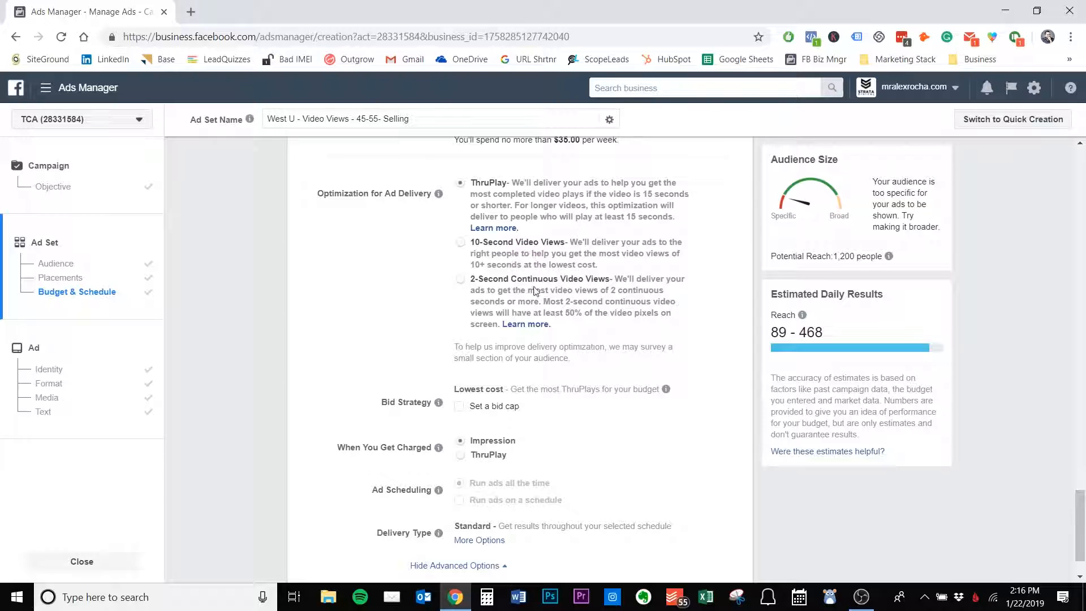
scroll(619, 390, "down", 1)
mouse_move(438, 339)
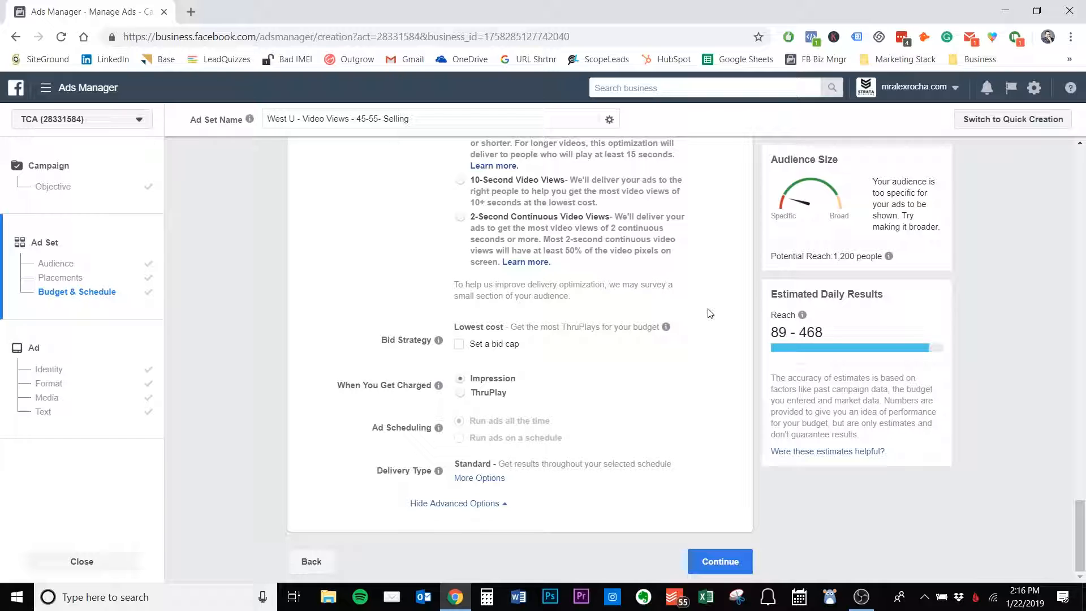
Continue to the ad level and check the Facebook Page and Instagram options under Identity
left_click(721, 562)
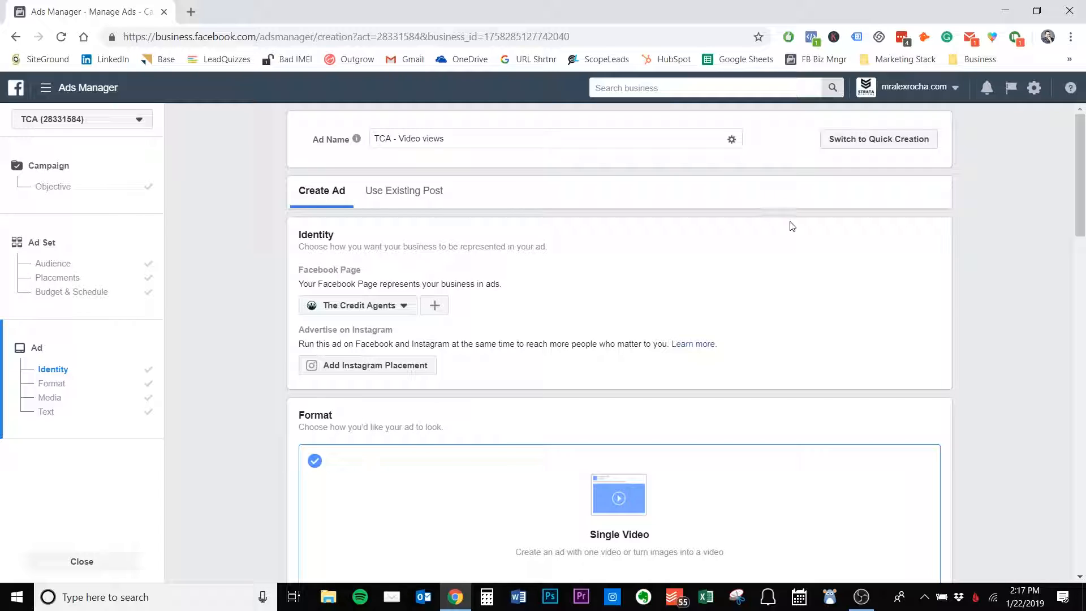
scroll(957, 299, "down", 2)
scroll(957, 298, "up", 1)
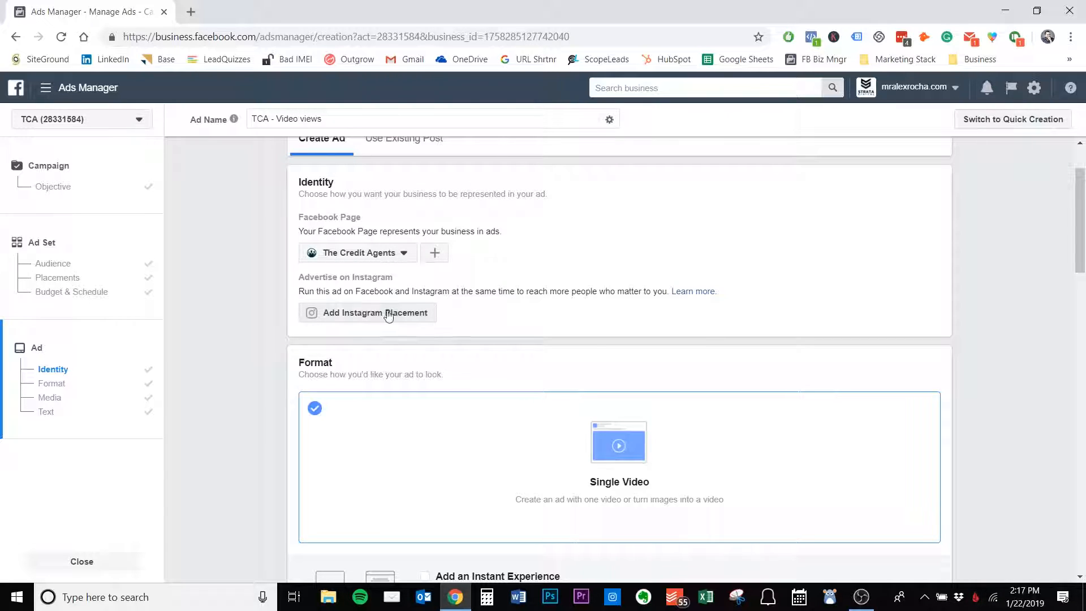
Check the Single Video format and preview the Add an Instant Experience options, leaving the feature disabled
scroll(788, 339, "down", 4)
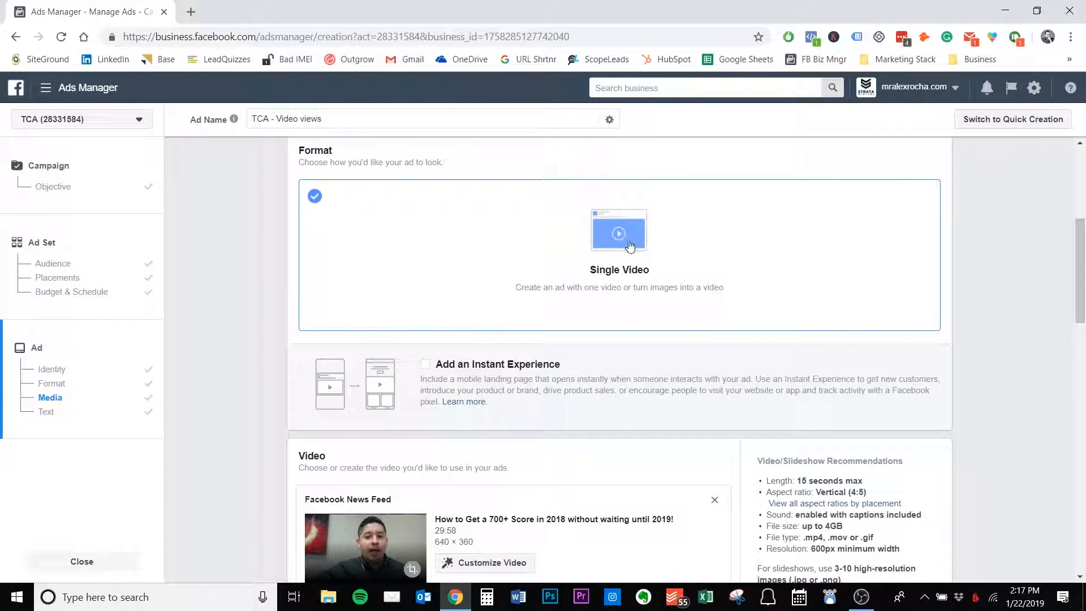
scroll(629, 246, "down", 3)
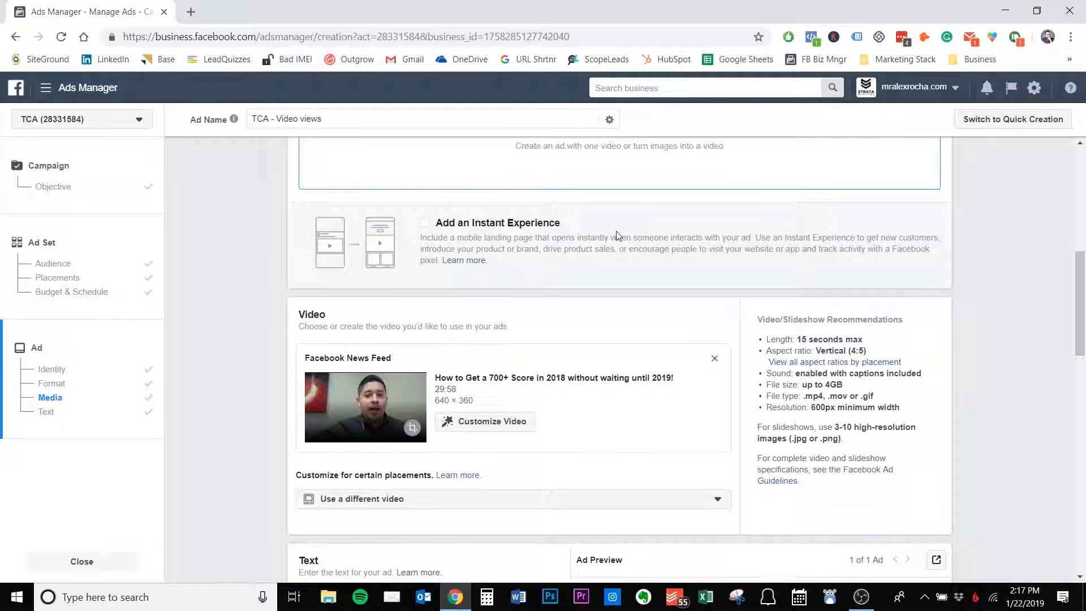
scroll(618, 332, "down", 1)
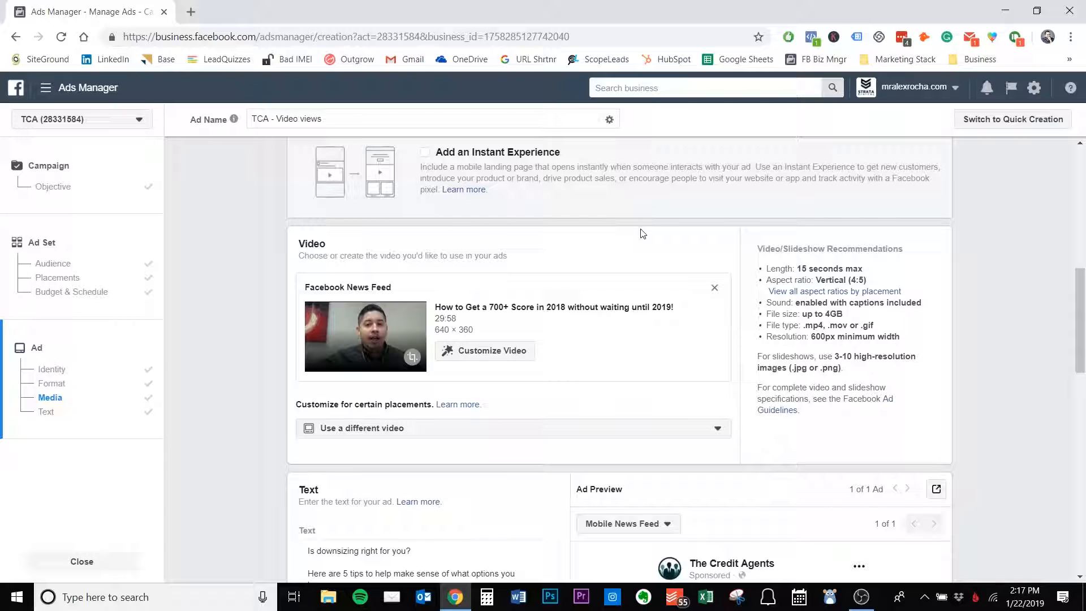
left_click(426, 152)
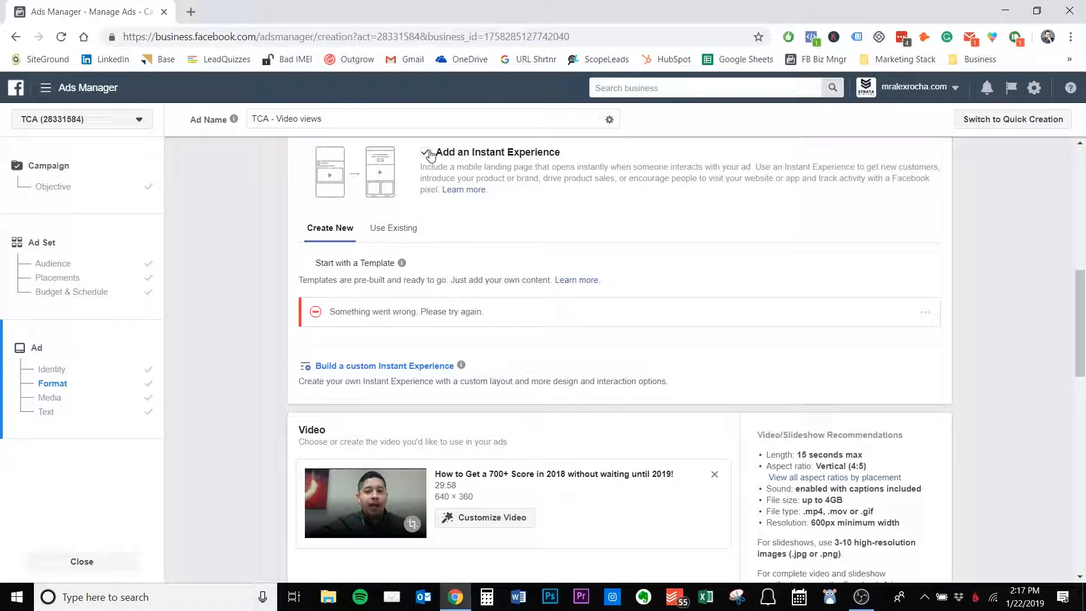
left_click(428, 154)
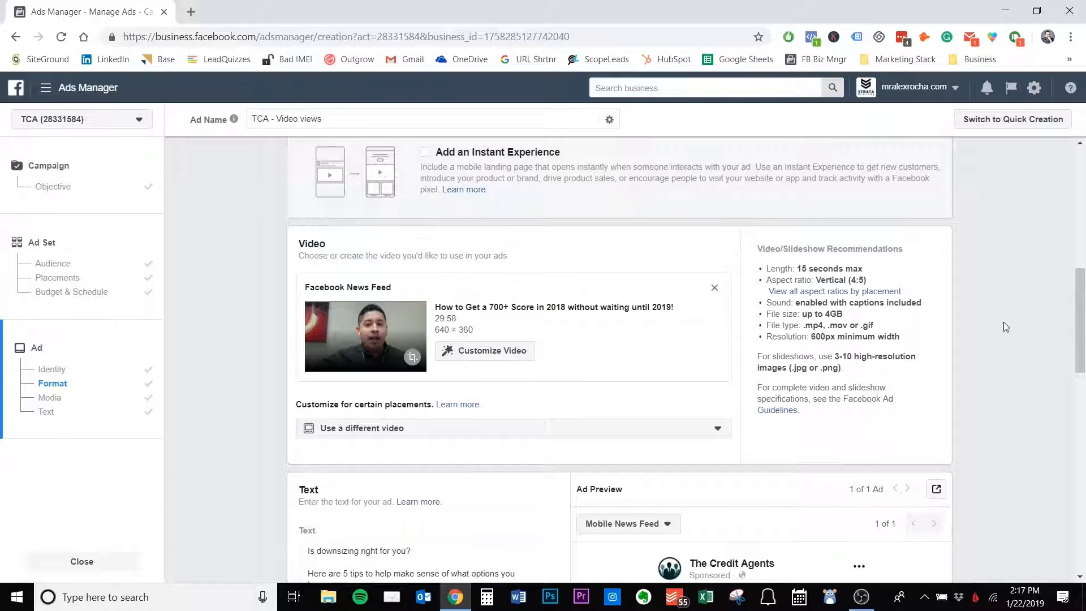
Review the Video section's selected news feed video, its customization options and the video recommendations
scroll(576, 235, "down", 3)
scroll(576, 235, "up", 1)
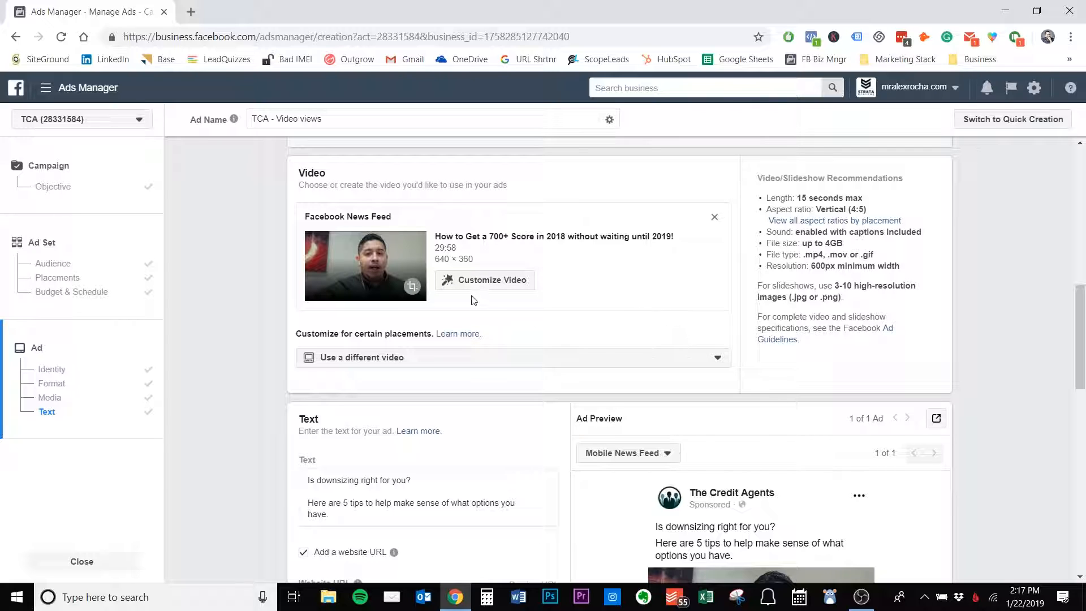
scroll(1029, 311, "down", 1)
scroll(1029, 310, "up", 1)
scroll(1002, 345, "down", 1)
scroll(1002, 342, "up", 1)
Review the ad's text, website URL option, display link and headline alongside the Mobile News Feed preview
scroll(1012, 311, "down", 4)
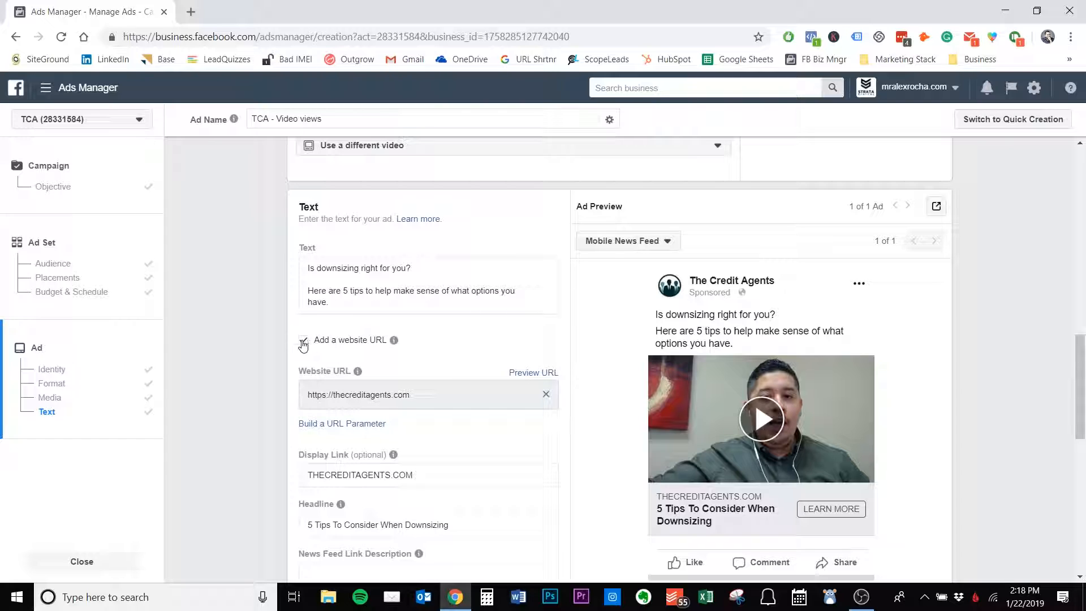
mouse_move(400, 341)
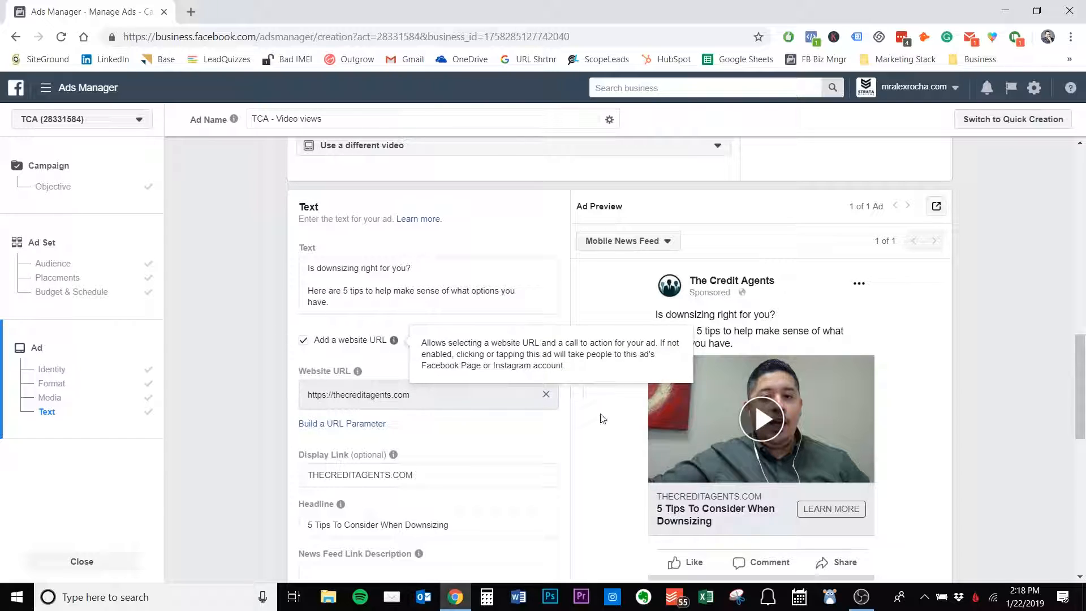
scroll(403, 248, "down", 3)
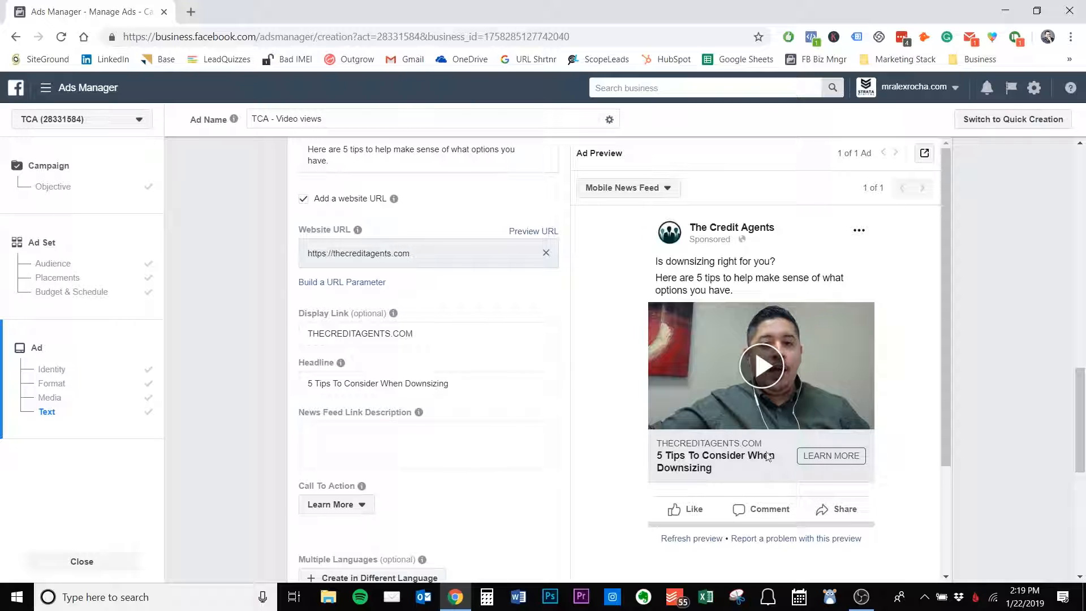
Look through the available Call To Action choices, keeping Learn More selected
mouse_move(360, 487)
left_click(362, 506)
scroll(357, 481, "down", 1)
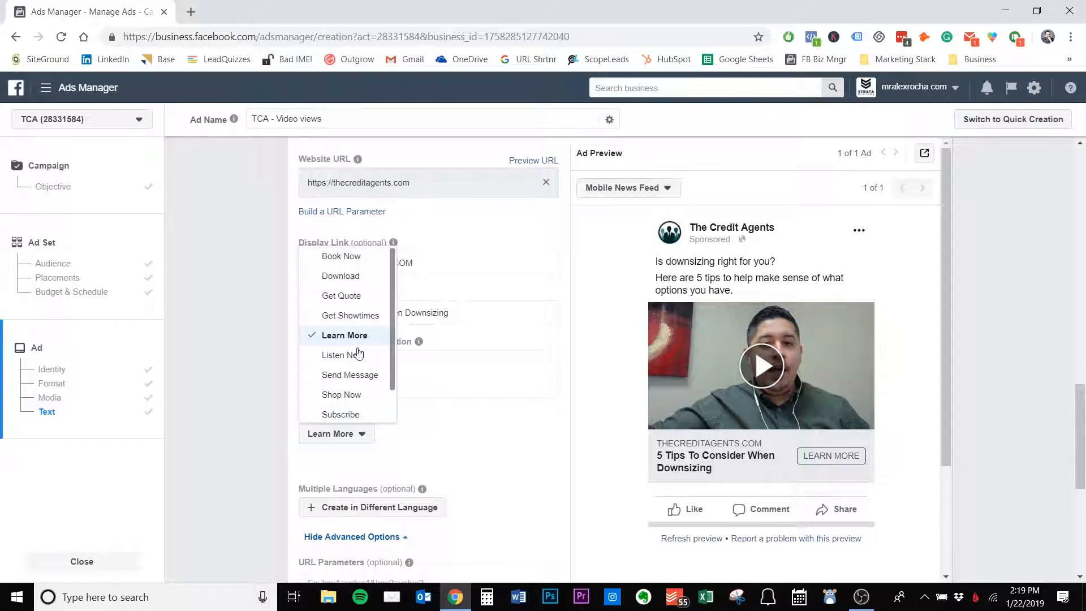
left_click(496, 450)
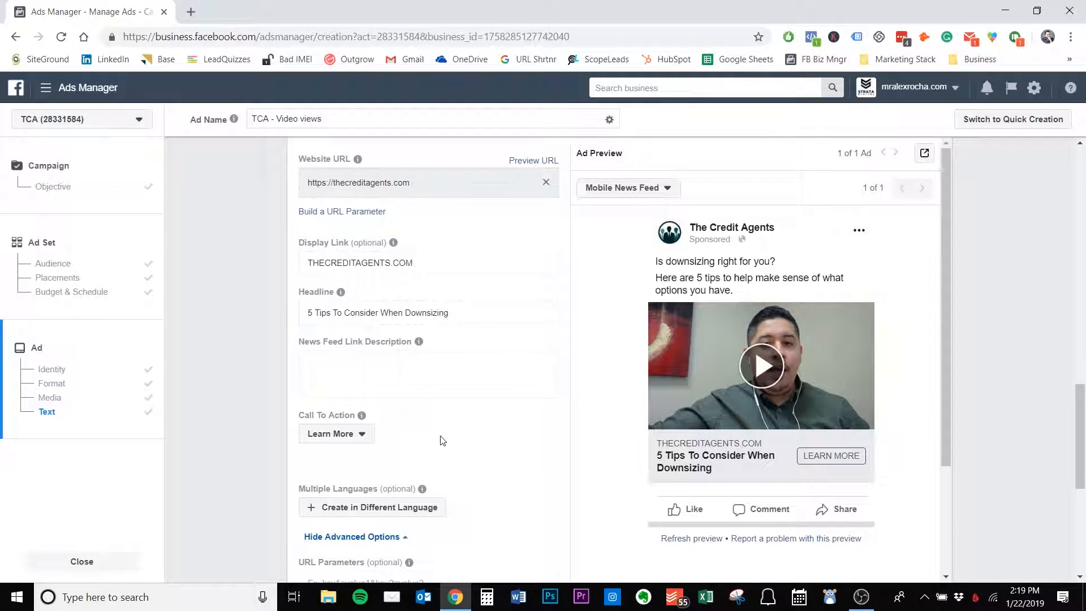
Review the URL Parameters and Conversion Tracking settings down to the ad's final review and confirmation options
scroll(576, 432, "down", 2)
scroll(575, 430, "down", 4)
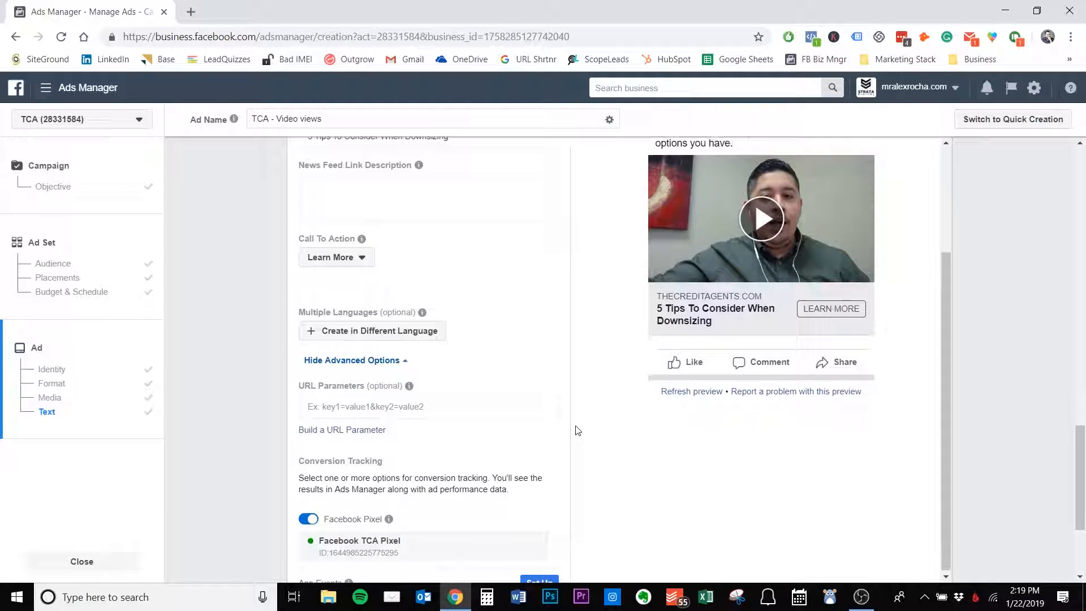
scroll(770, 396, "down", 2)
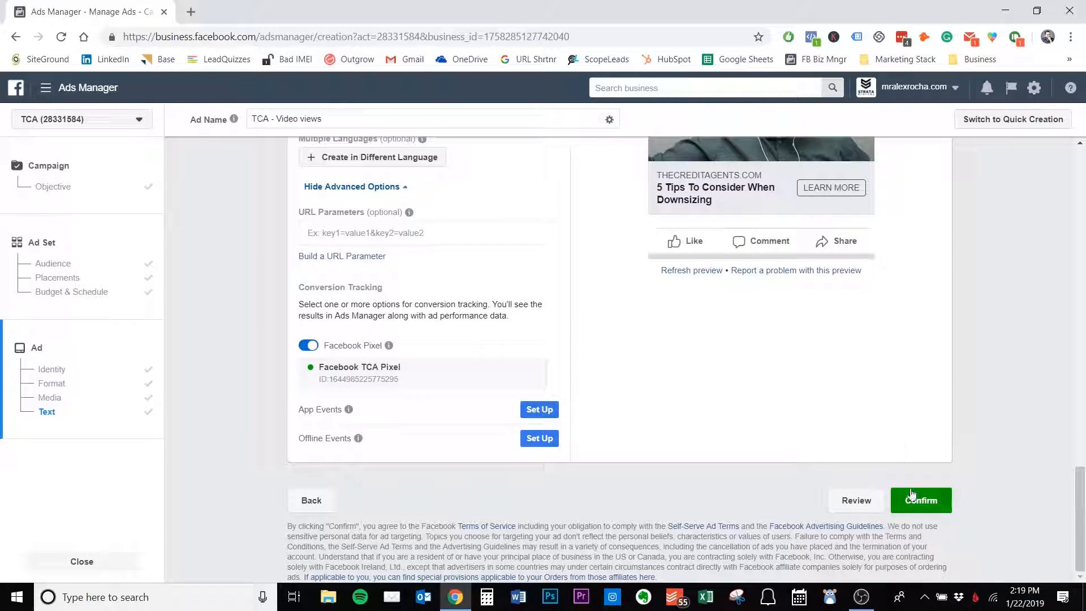